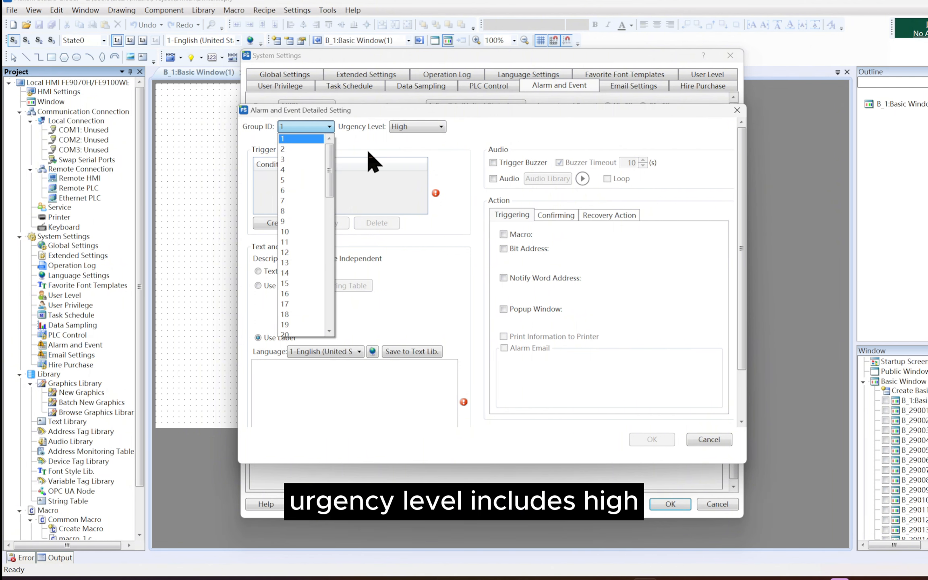
Review the available urgency levels for the alarm, keeping High
left_click(426, 128)
left_click(440, 127)
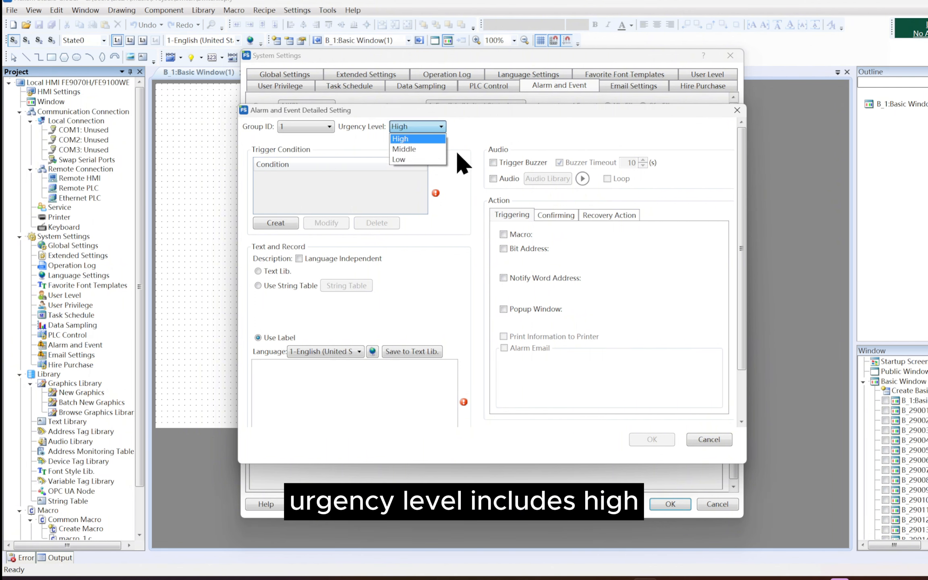
left_click(458, 172)
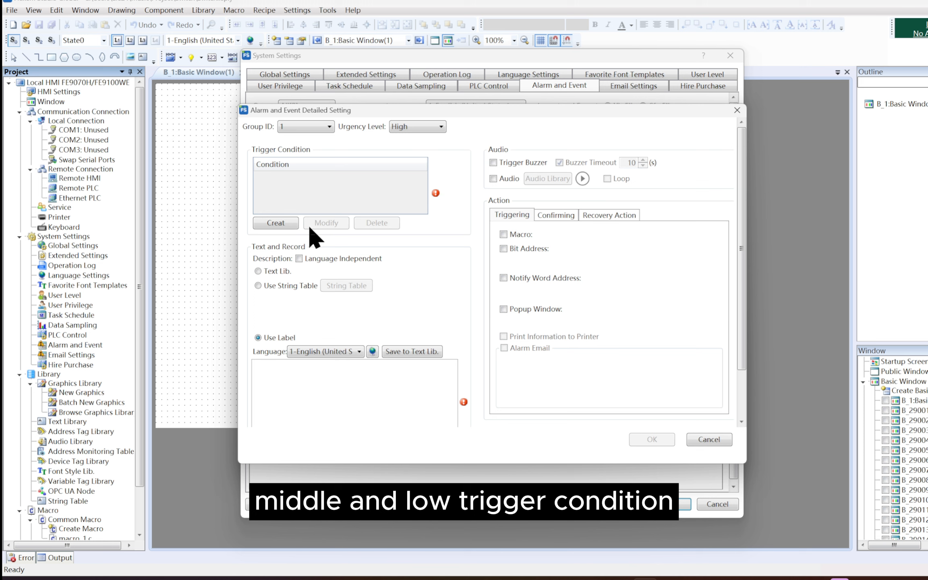
Create a bit register trigger condition on local address LB0 with the condition set to ON
left_click(289, 224)
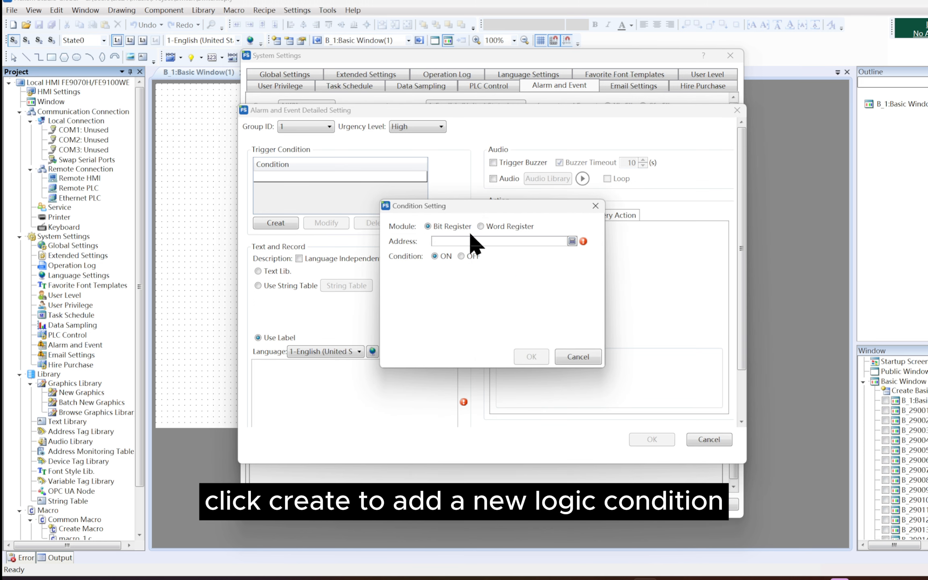
left_click(572, 241)
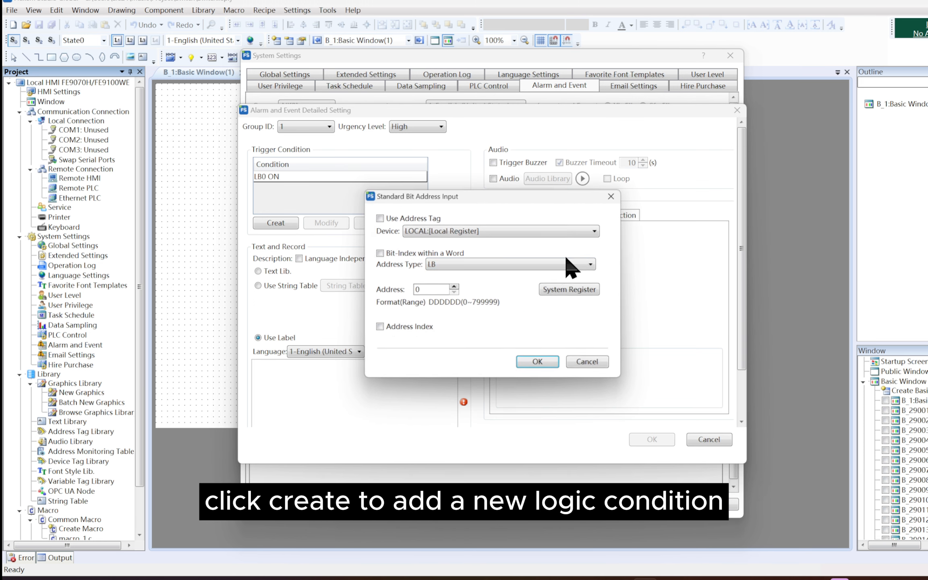
left_click(544, 363)
left_click(461, 256)
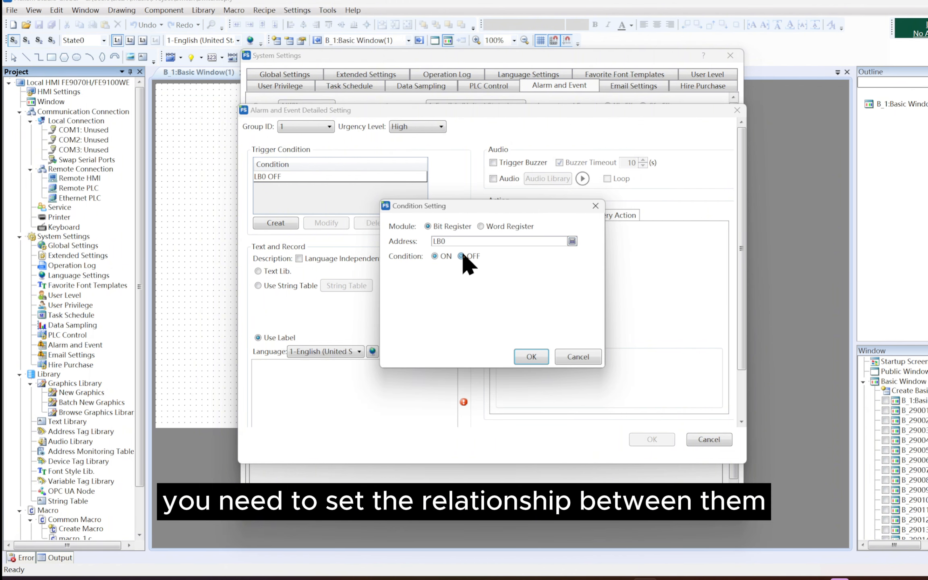
left_click(442, 256)
left_click(531, 356)
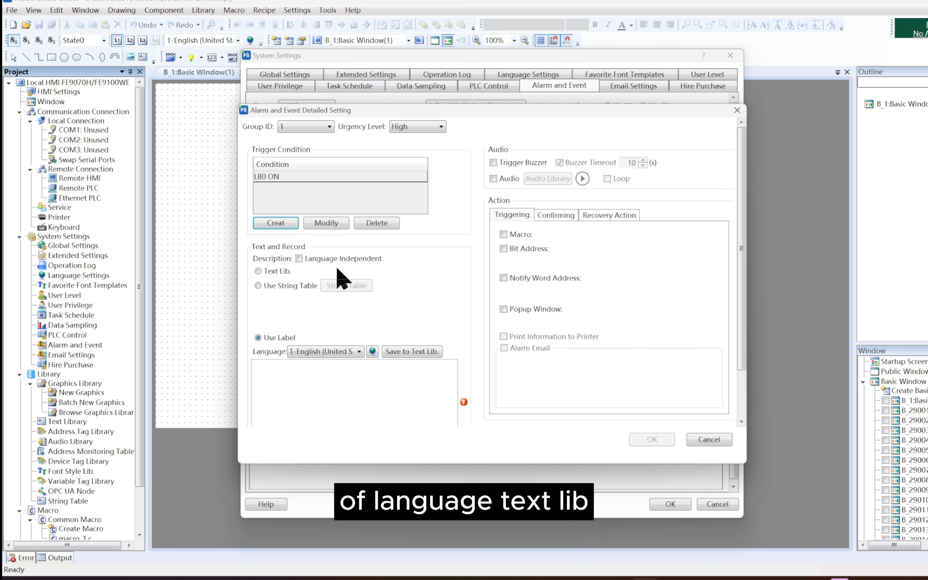
Take the alarm description from the text library, using the Green entry
left_click(288, 271)
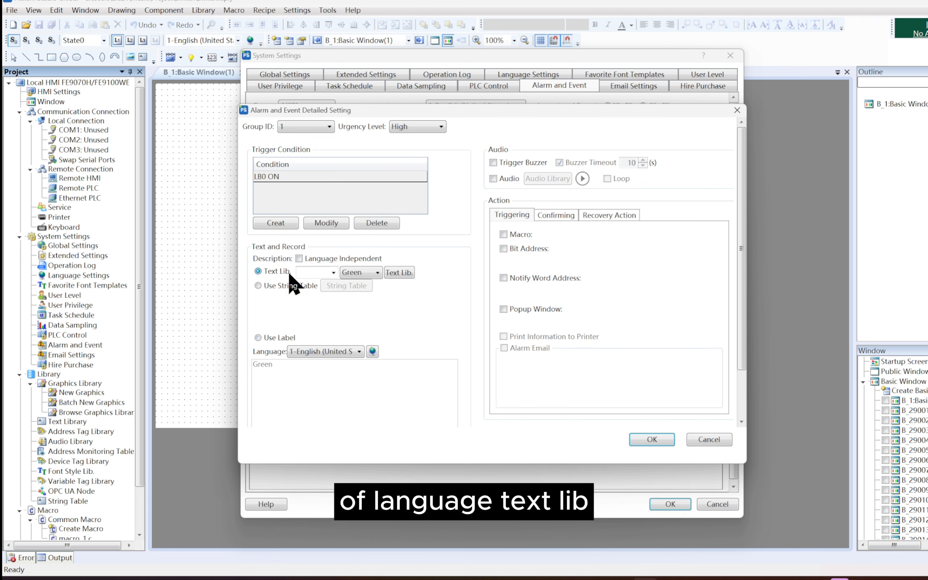
left_click(378, 273)
left_click(371, 282)
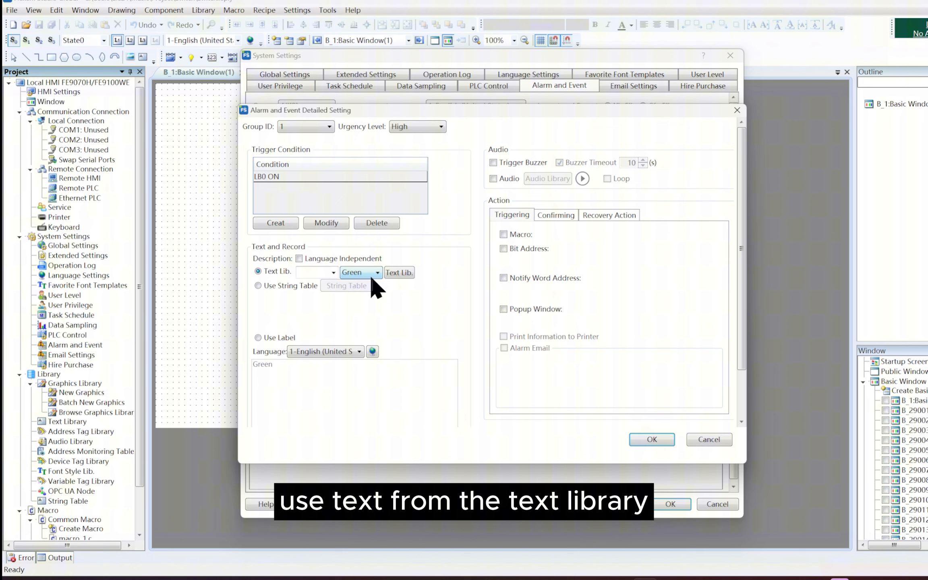
Switch the description to a string table, start creating a table in the string table editor, and cancel both dialogs
left_click(304, 286)
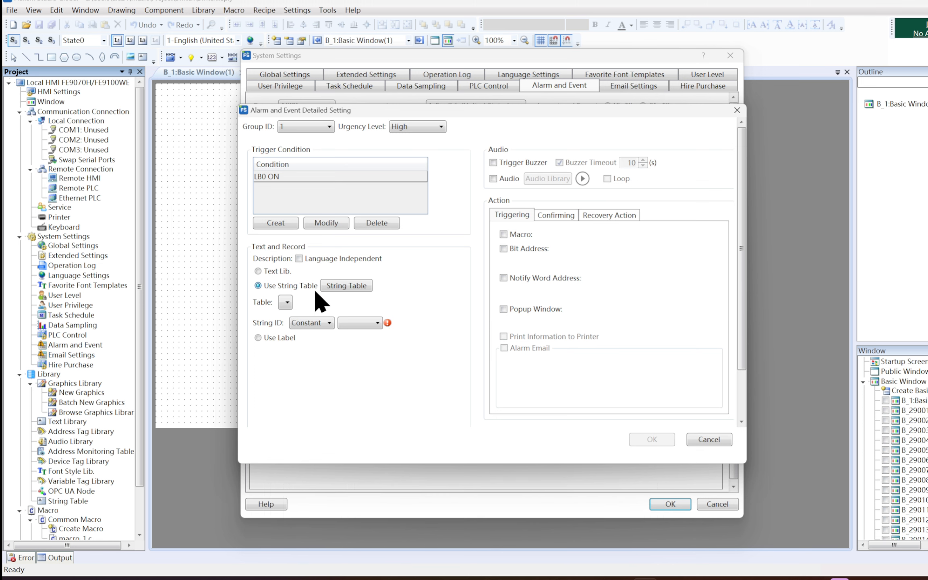
left_click(360, 287)
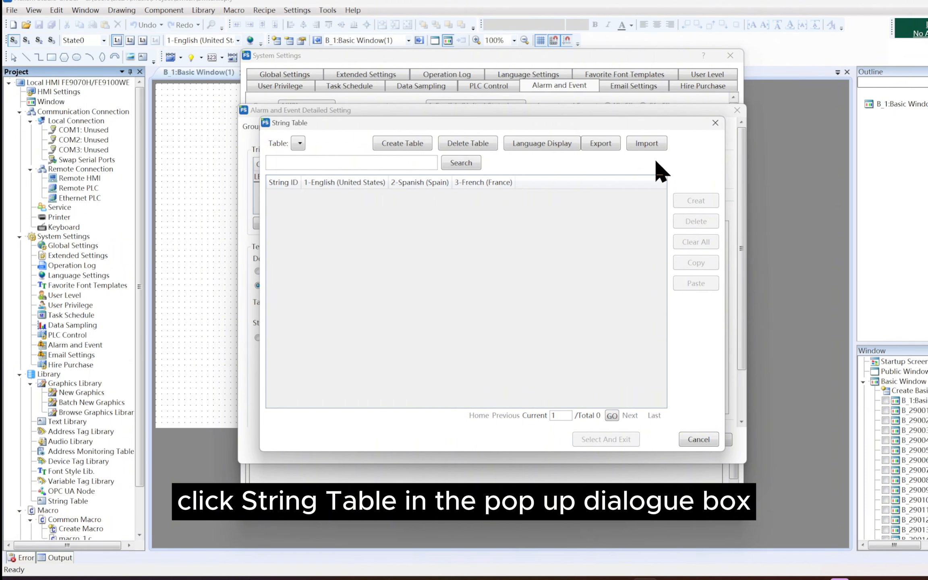
left_click(415, 145)
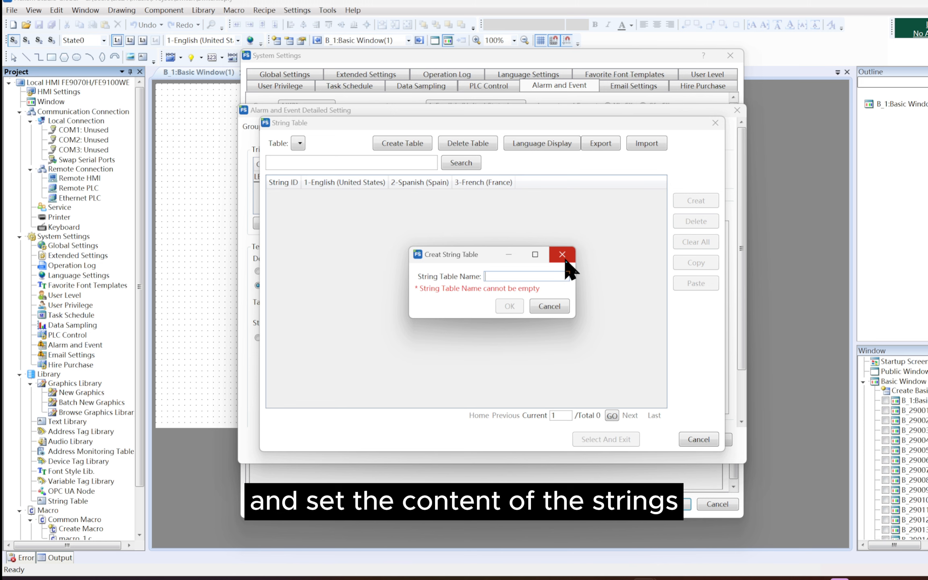
left_click(552, 308)
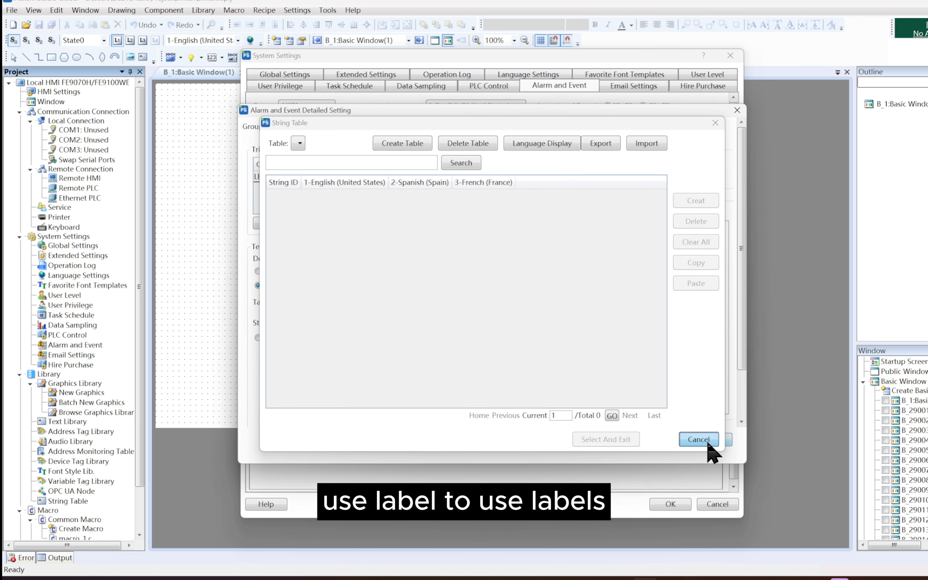
left_click(705, 440)
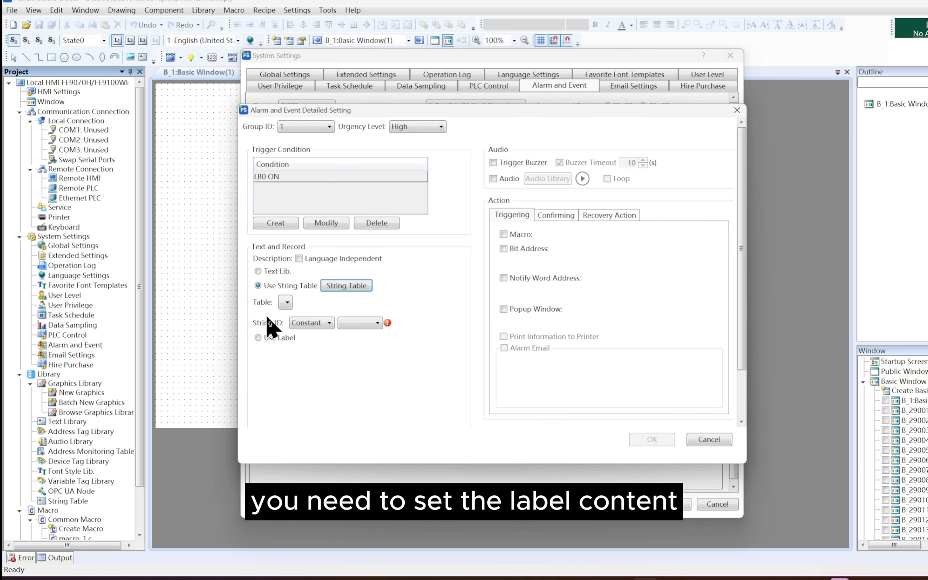
Switch the alarm description to a label and look over its language and text options
left_click(261, 339)
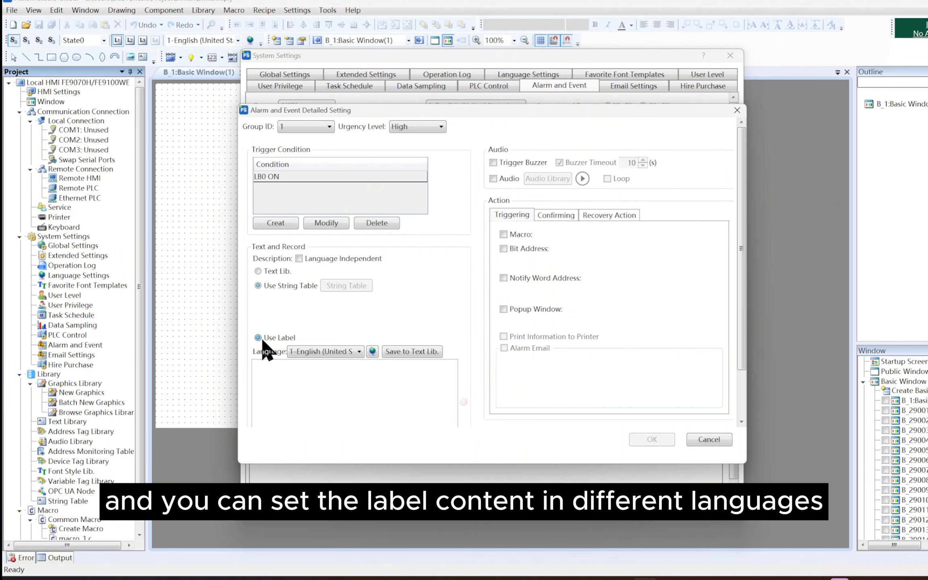
scroll(387, 354, "down", 2)
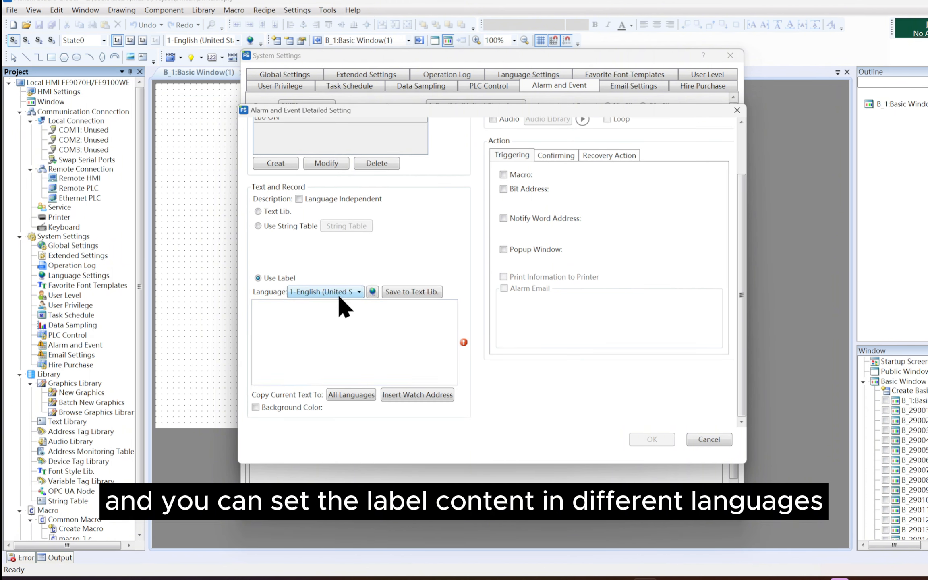
scroll(403, 290, "up", 2)
scroll(515, 181, "up", 1)
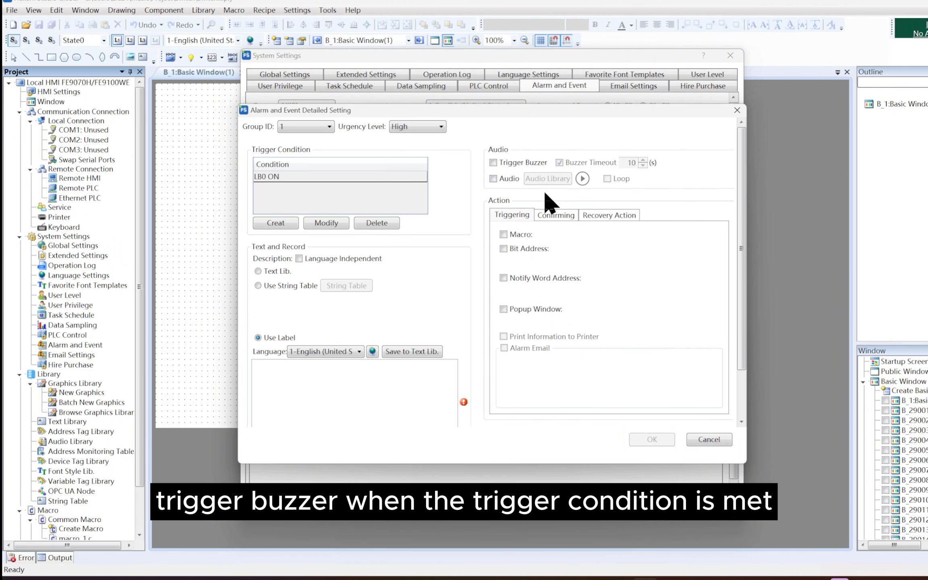
Enable the trigger buzzer with a 10 s timeout and set the description to the Green text library entry
left_click(518, 168)
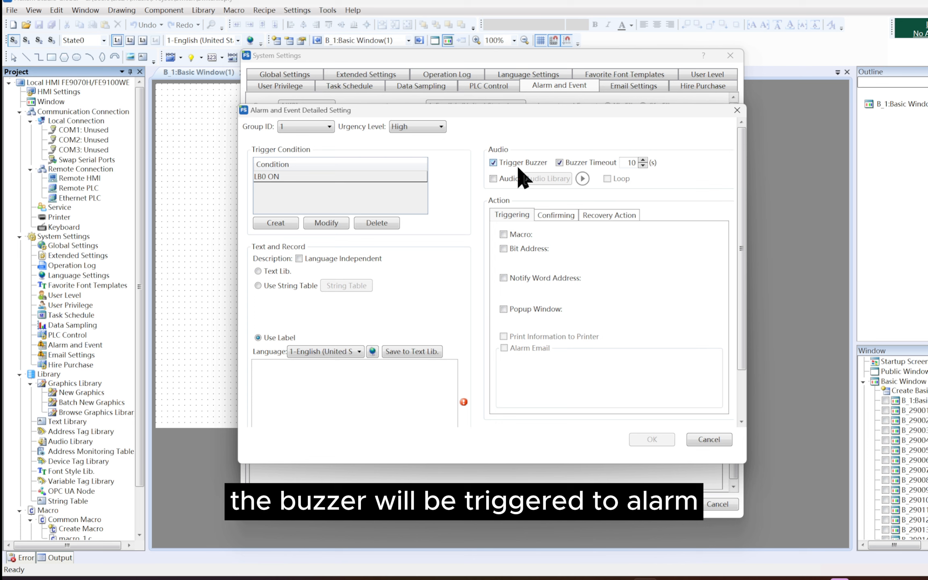
left_click(274, 268)
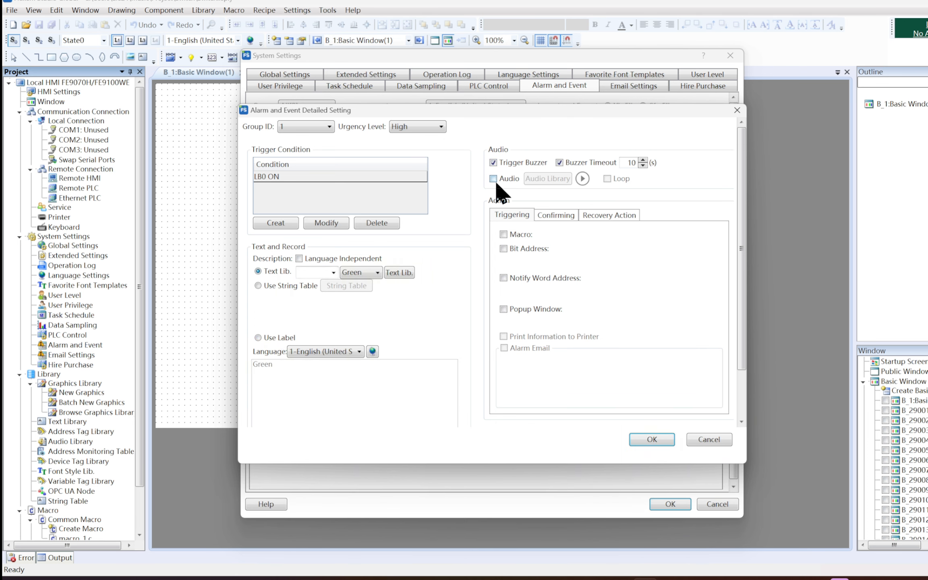
left_click(565, 165)
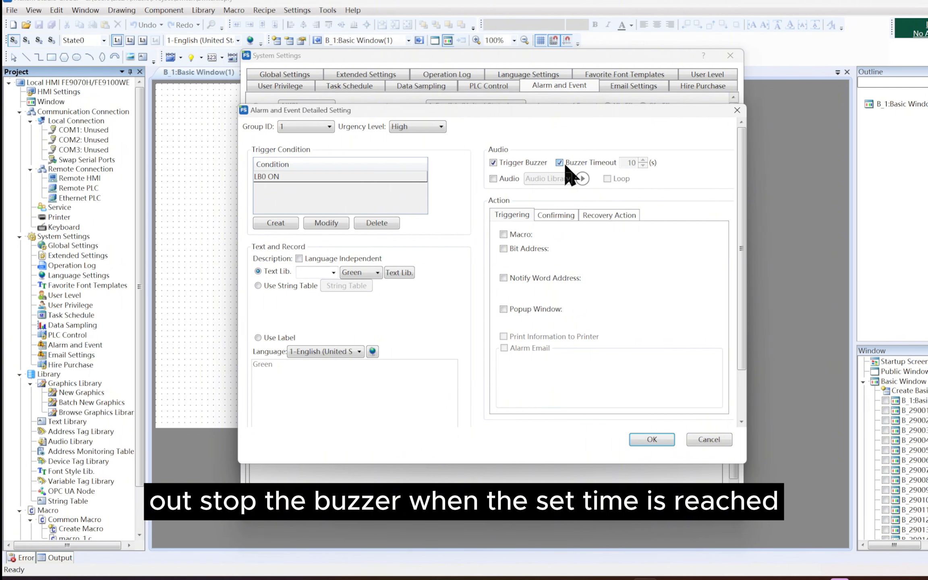
left_click(566, 165)
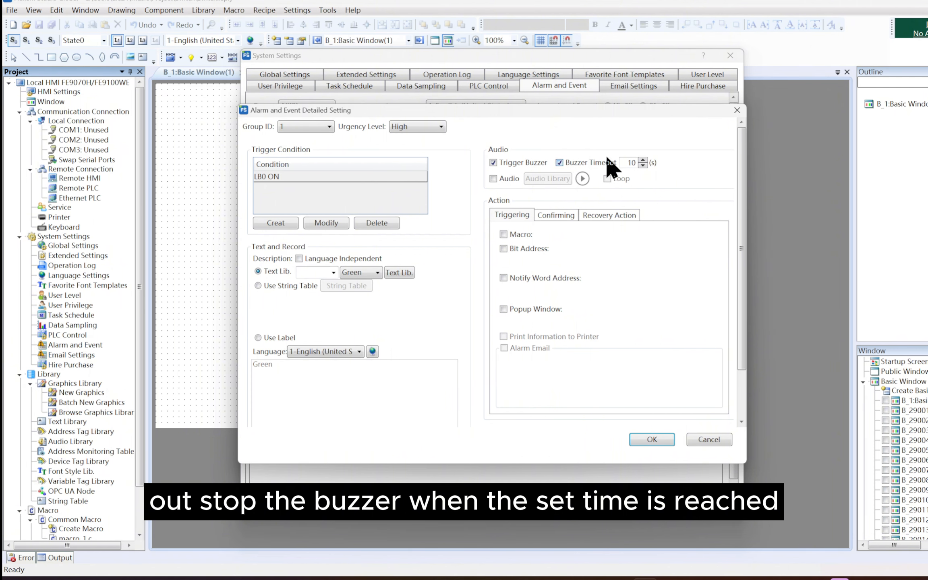
Enable the macro_1, bit address OFF, notify word address and popup window actions for when the alarm triggers
left_click(533, 235)
left_click(533, 247)
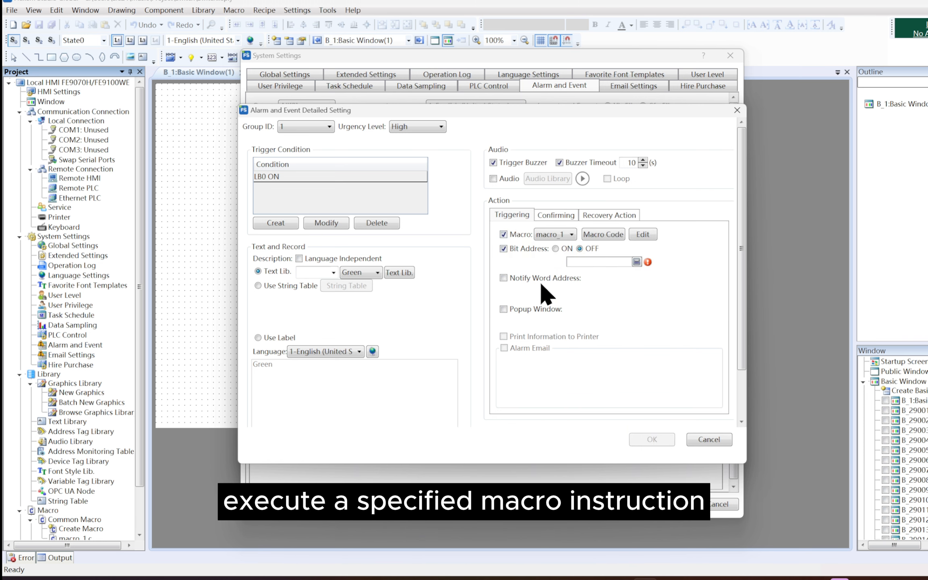
left_click(554, 278)
left_click(532, 309)
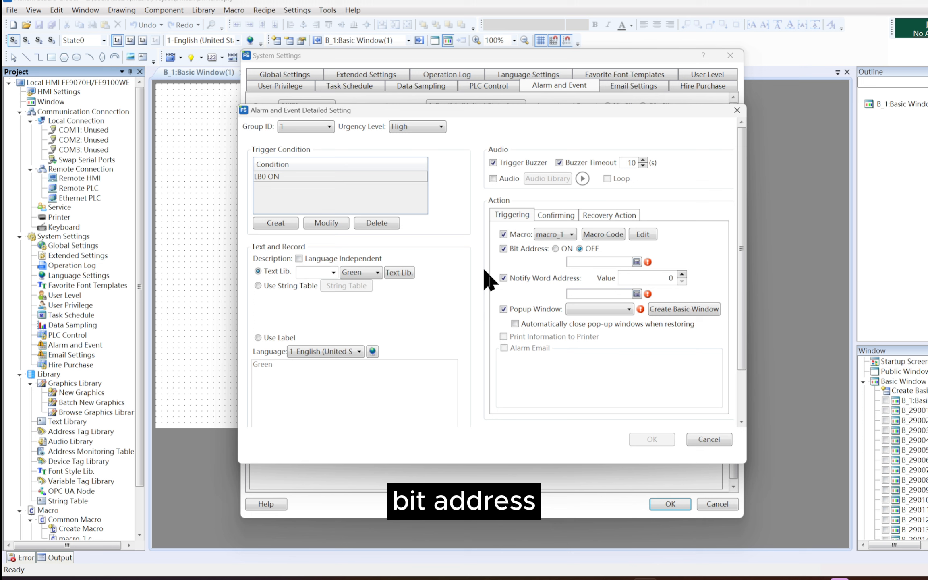
Set the triggering bit address to LB1 and the notify word address to LW1
left_click(636, 262)
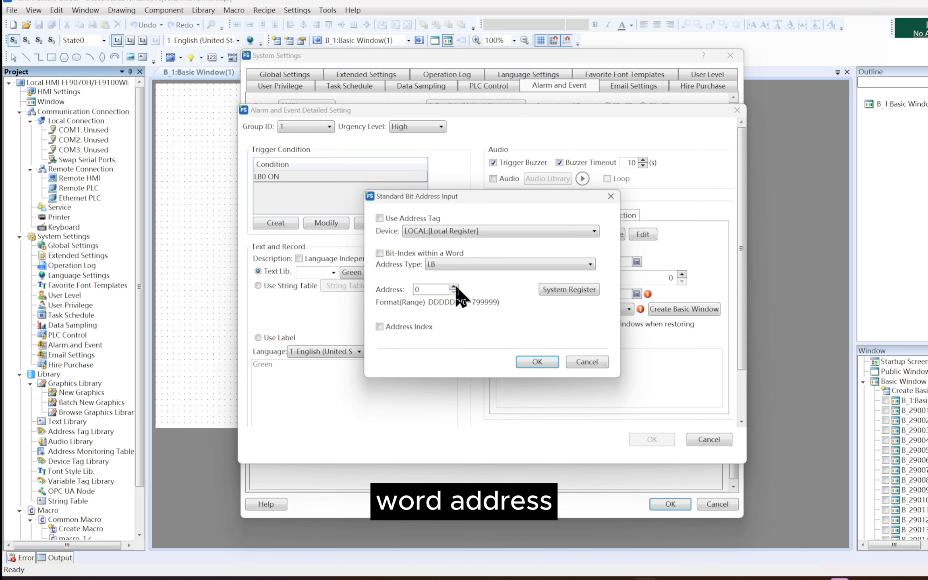
left_click(538, 362)
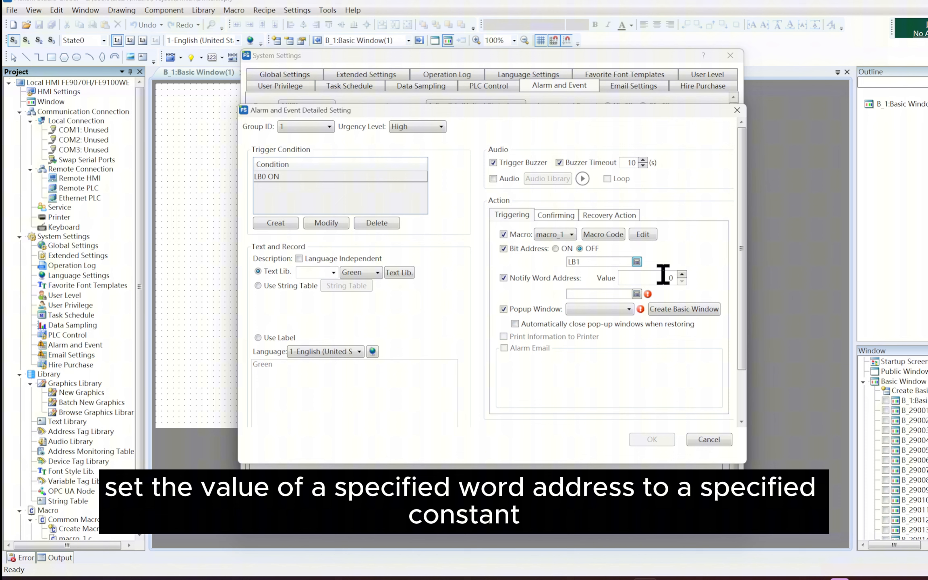
left_click(636, 294)
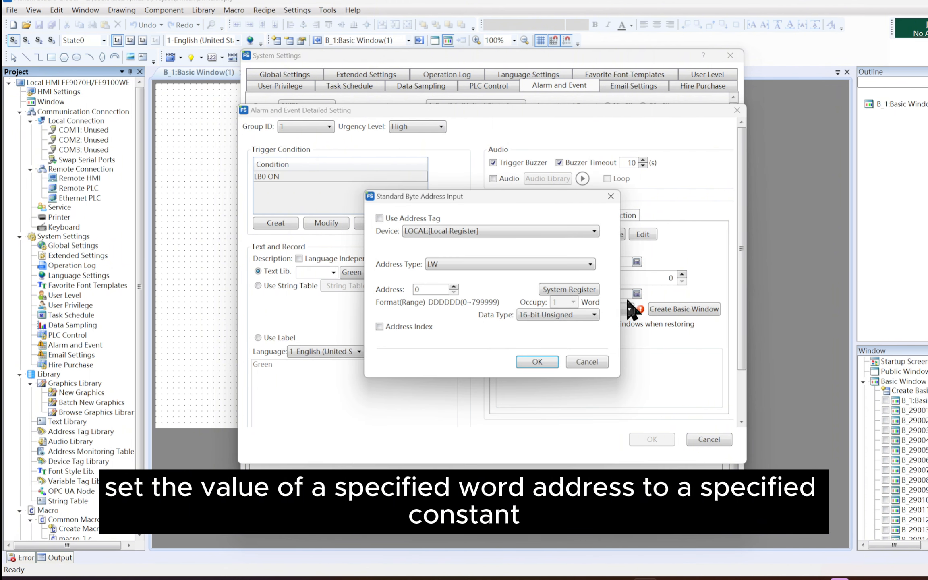
left_click(454, 287)
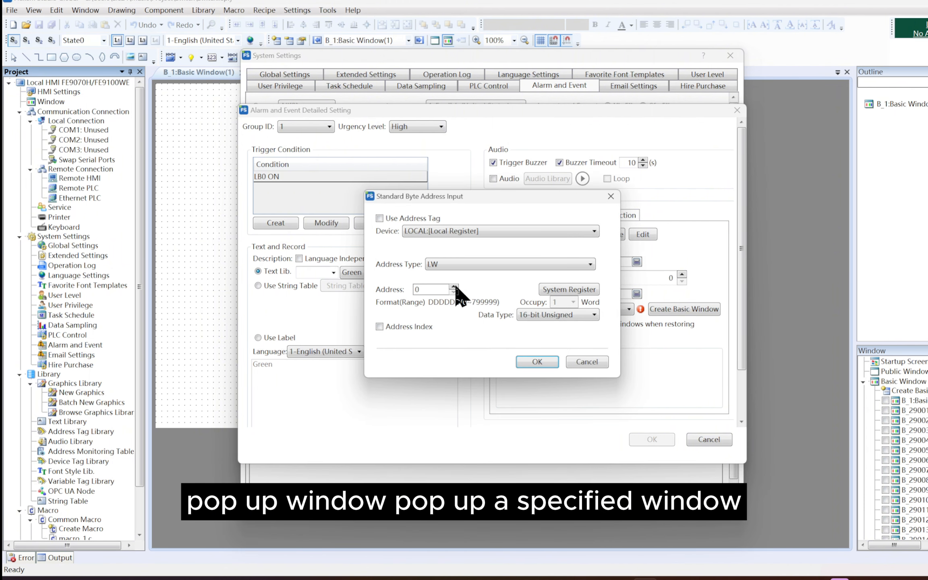
left_click(538, 362)
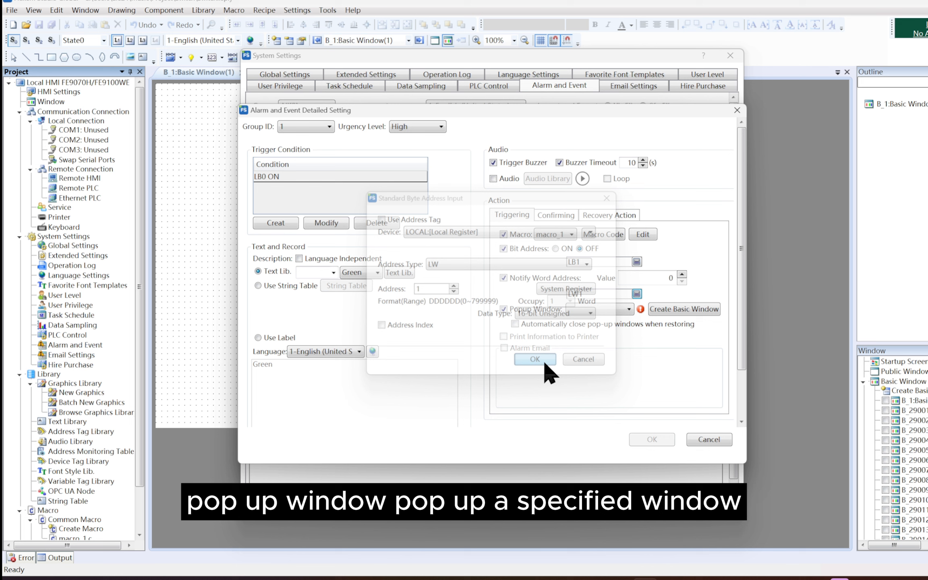
Choose B_29005:Change password as the popup window, check the confirming and recovery actions, and save the alarm
left_click(629, 309)
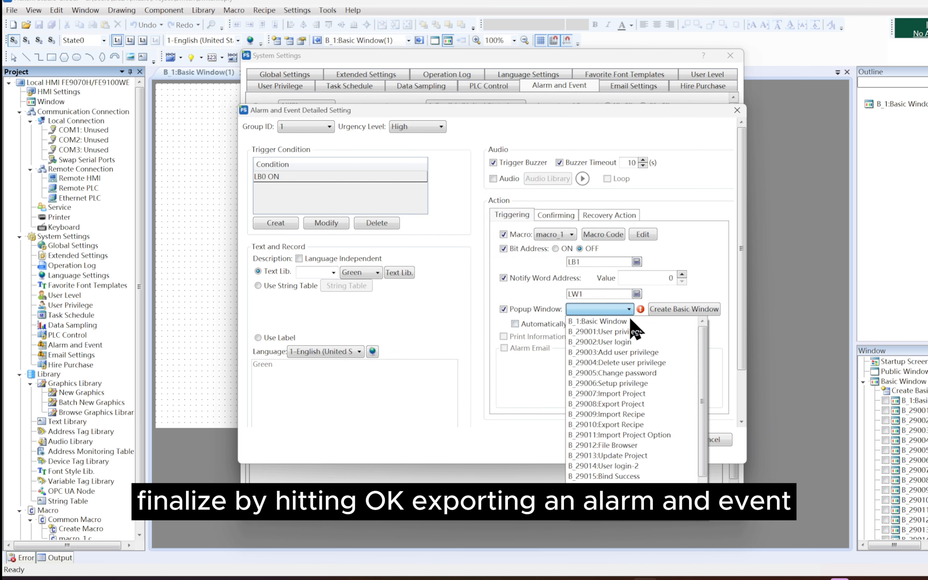
scroll(664, 332, "down", 1)
left_click(663, 332)
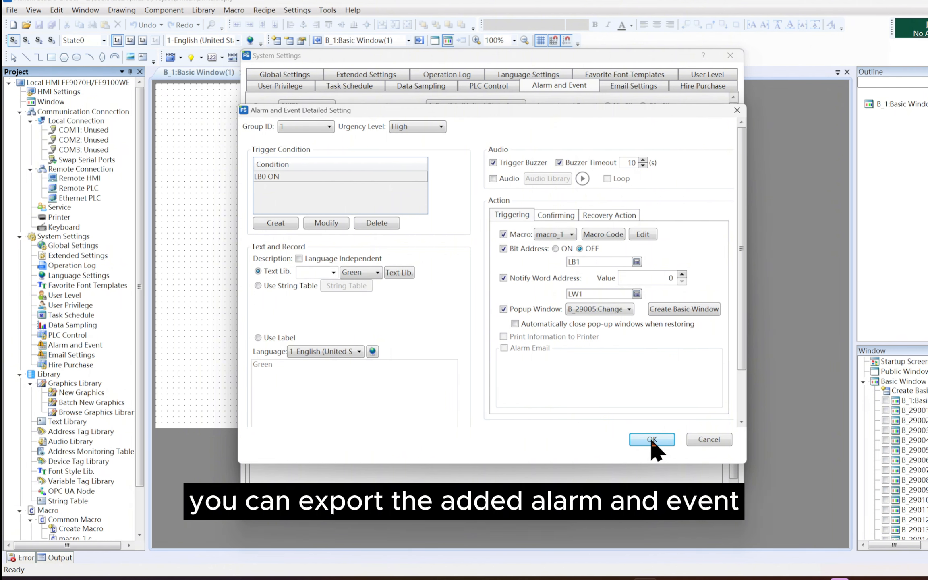
left_click(569, 217)
left_click(623, 213)
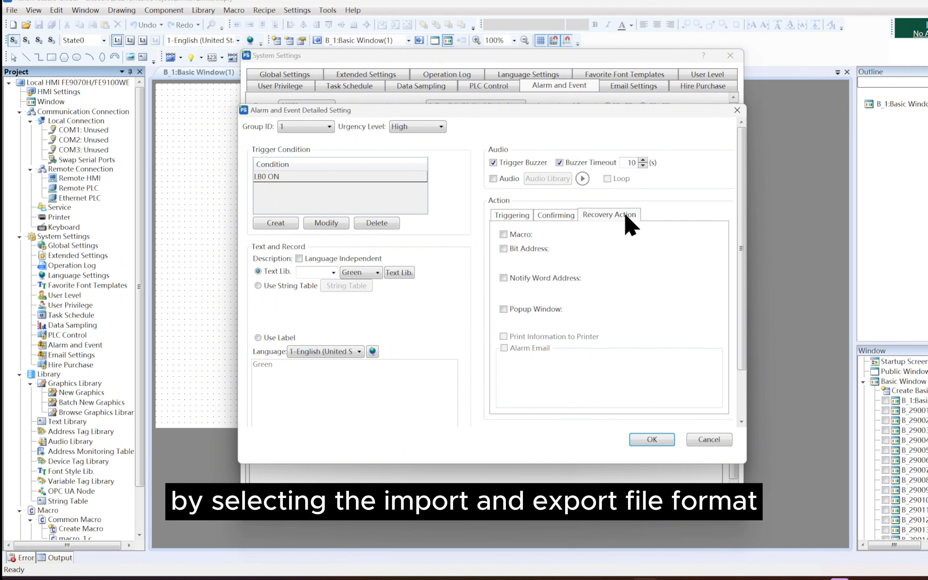
left_click(652, 440)
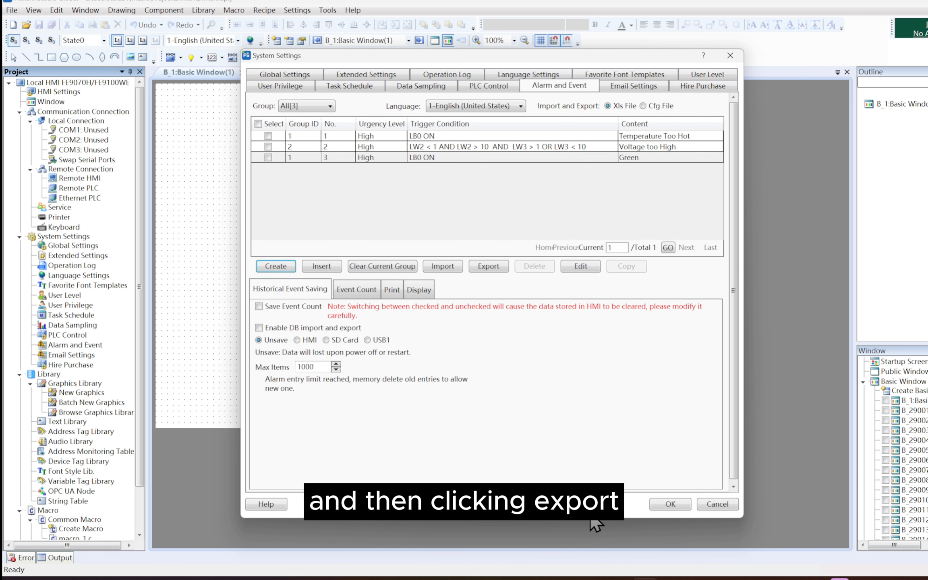
Open the alarm import and xls export file dialogs, closing each without choosing or saving a file
left_click(460, 266)
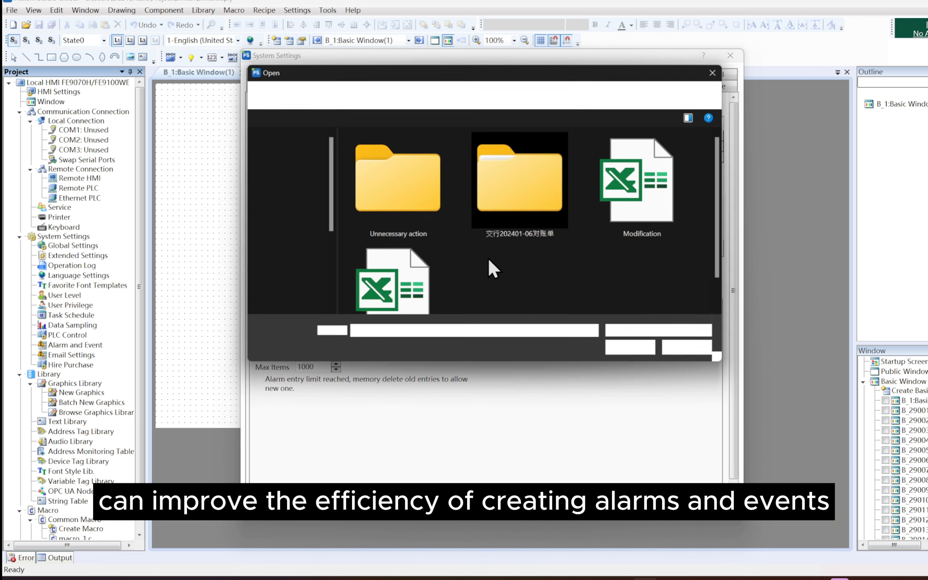
left_click(713, 73)
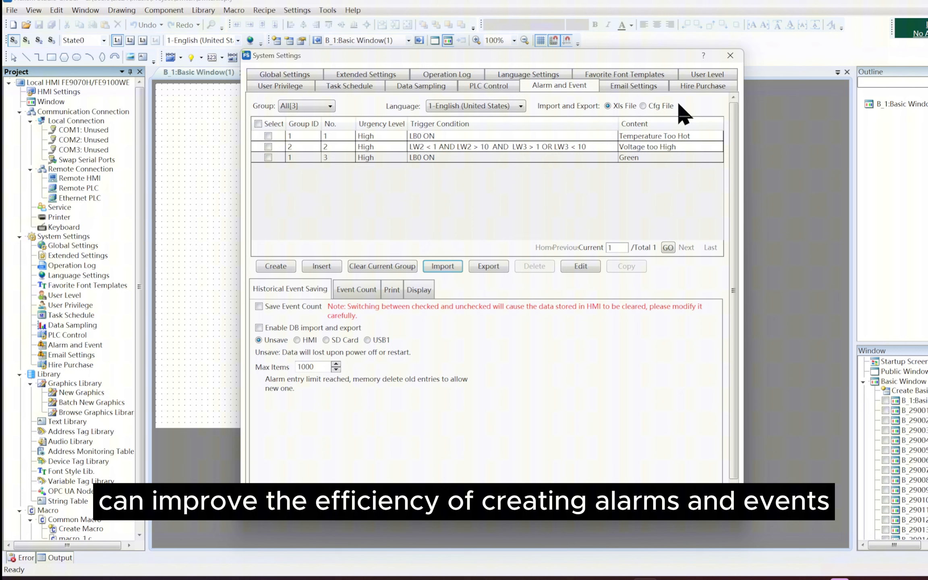
left_click(501, 271)
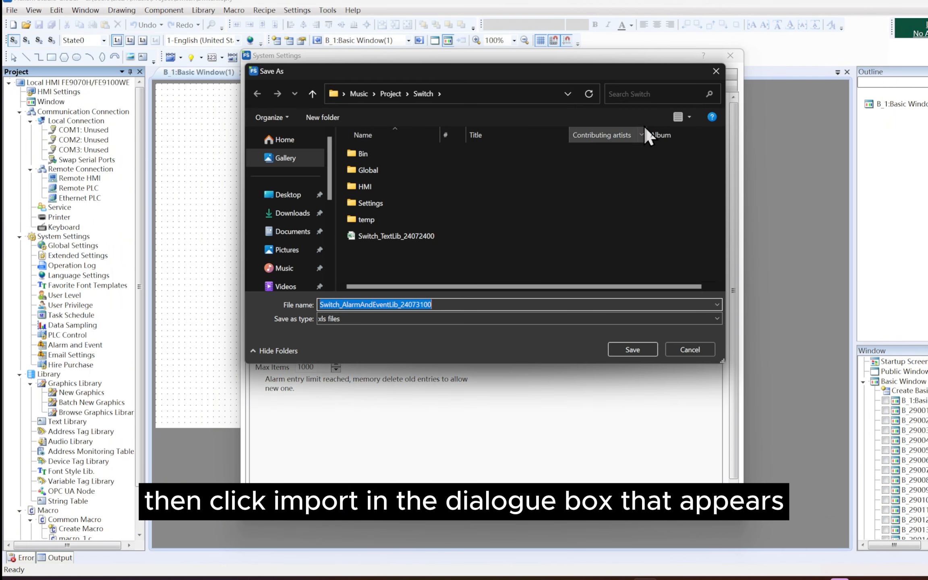
left_click(715, 72)
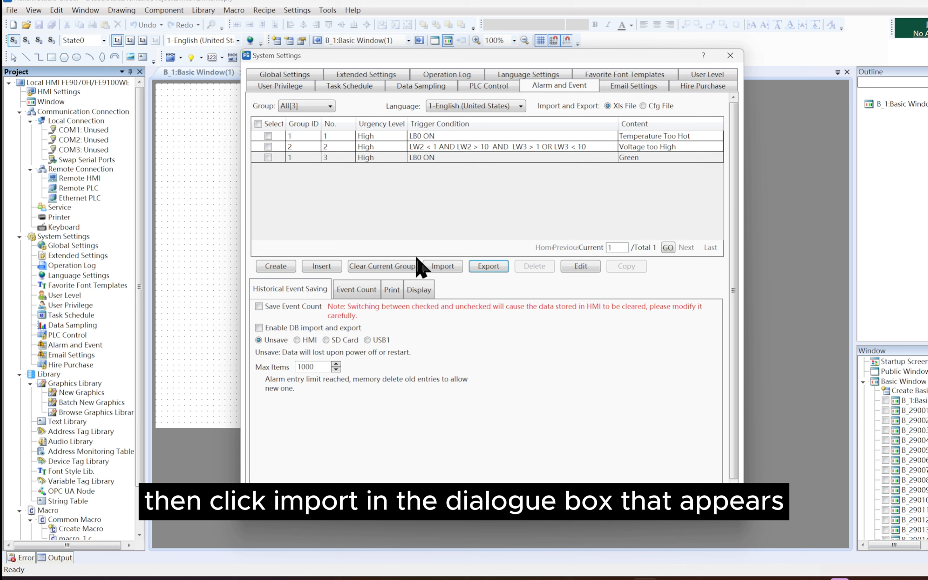
Browse the Excel files available for alarm import, close the file dialog without choosing one, and check whether the second alarm can be deleted
left_click(445, 269)
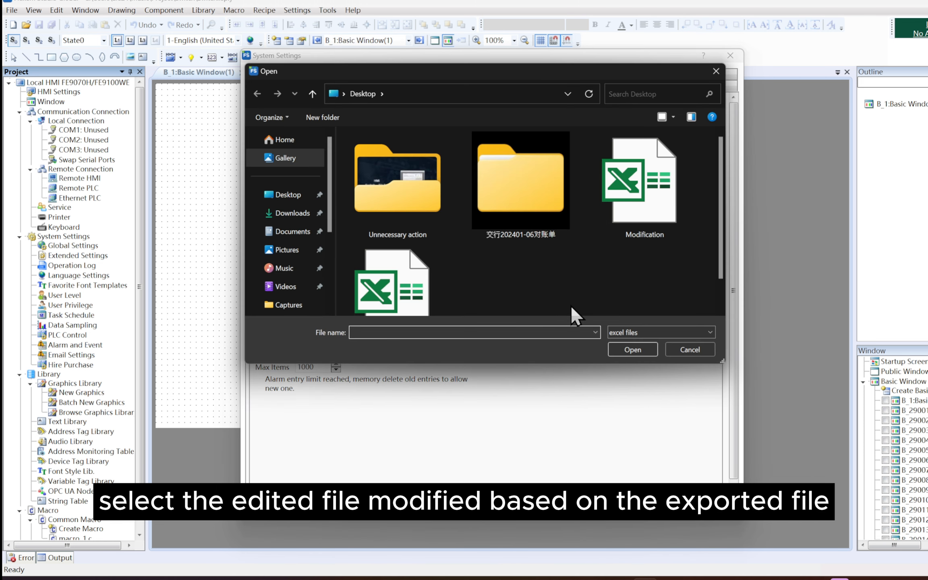
scroll(571, 304, "down", 1)
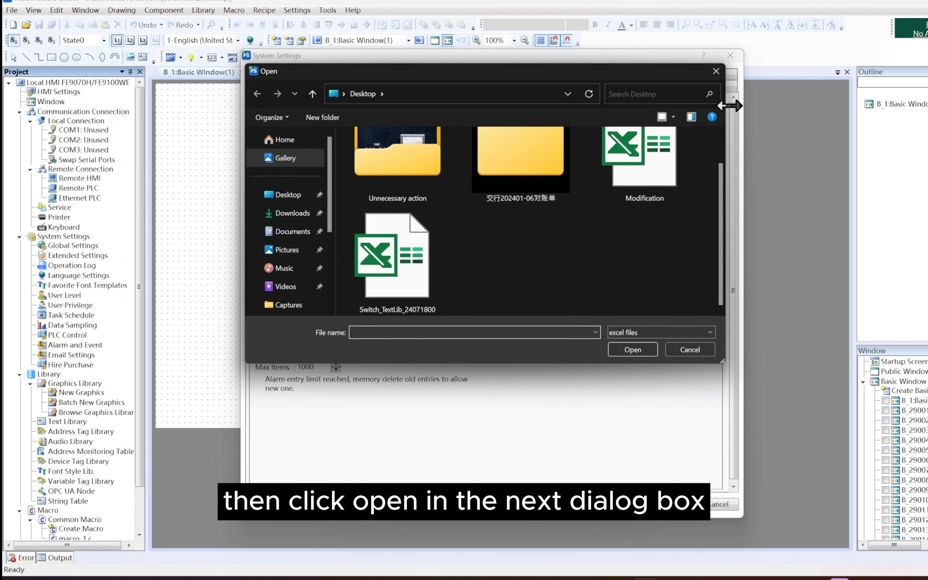
left_click(716, 72)
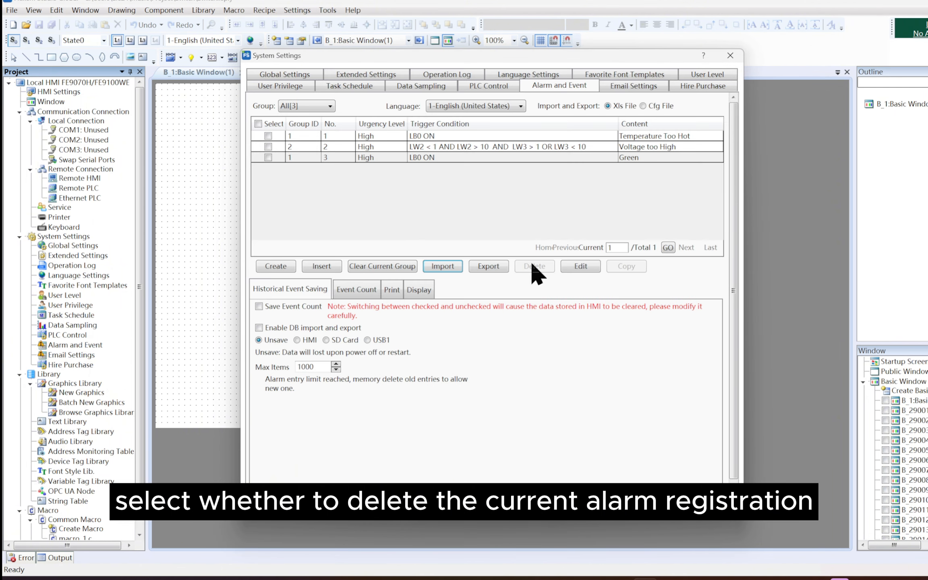
left_click(539, 148)
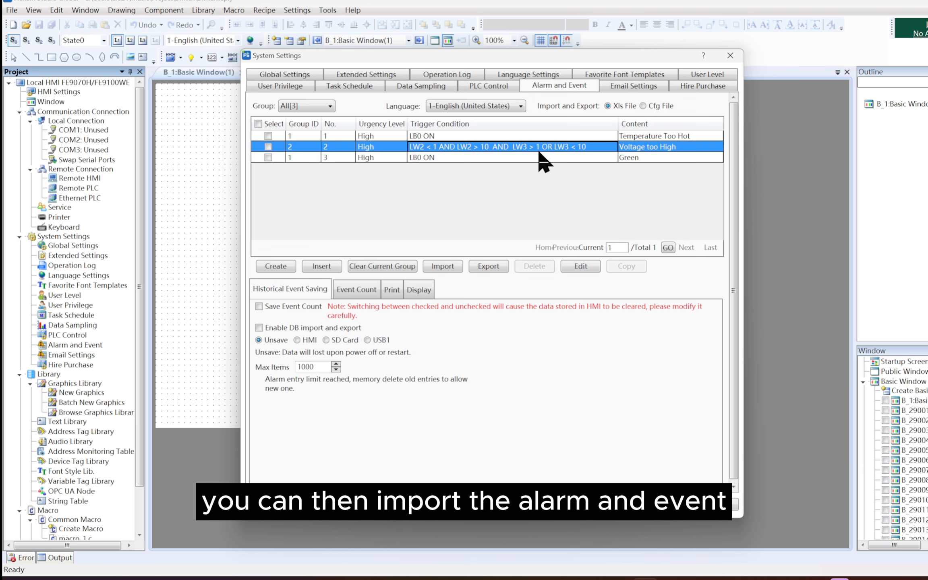
left_click(533, 269)
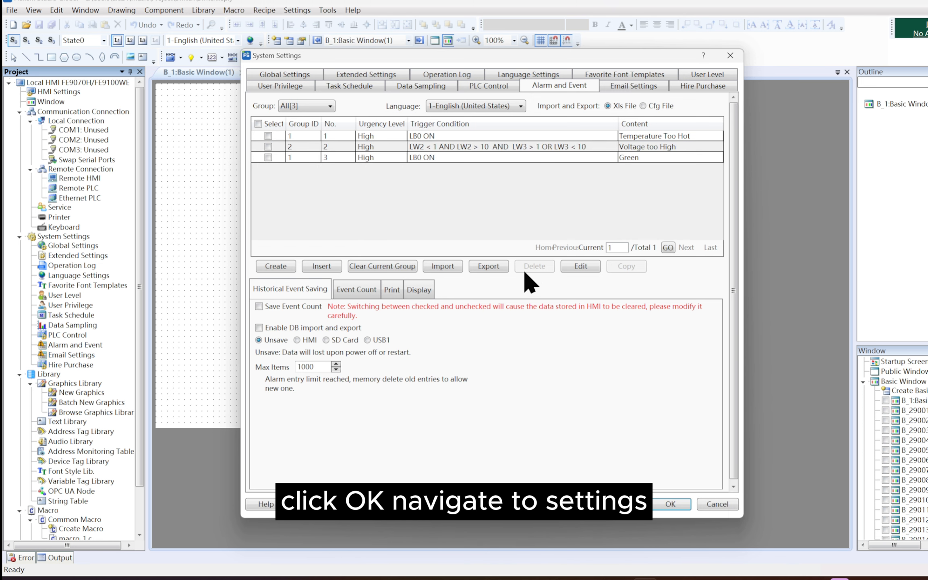
Confirm the system settings and reopen the Alarm and Event settings
left_click(662, 502)
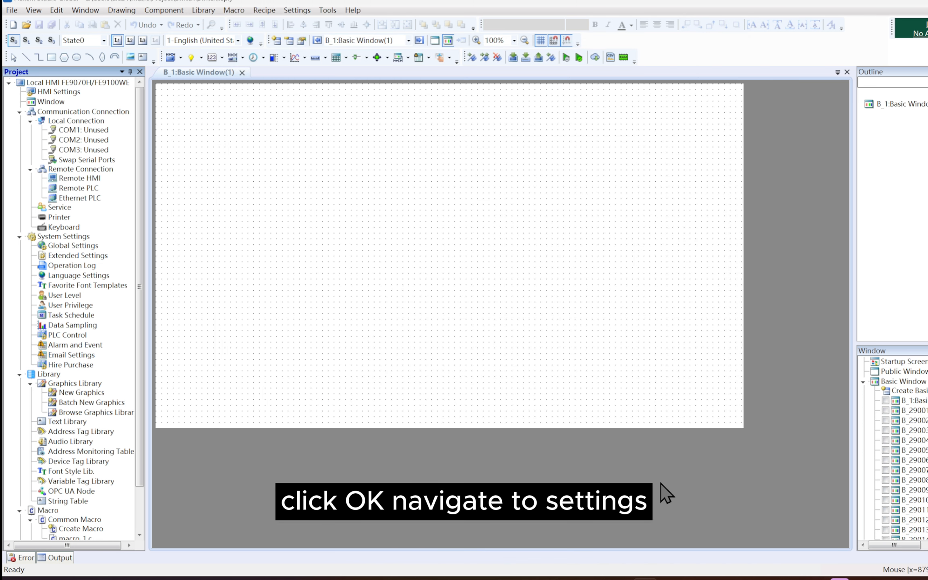
left_click(300, 10)
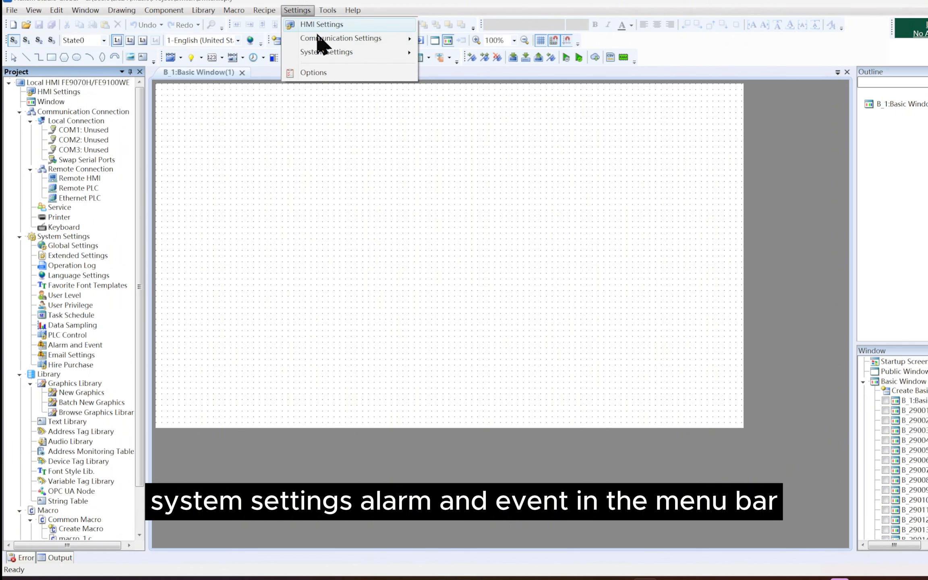
mouse_move(339, 52)
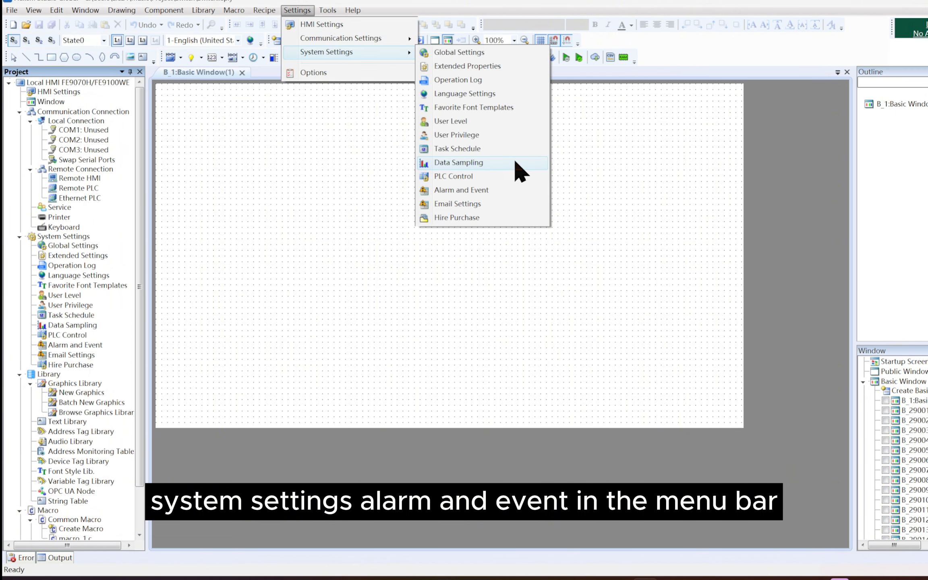
left_click(513, 183)
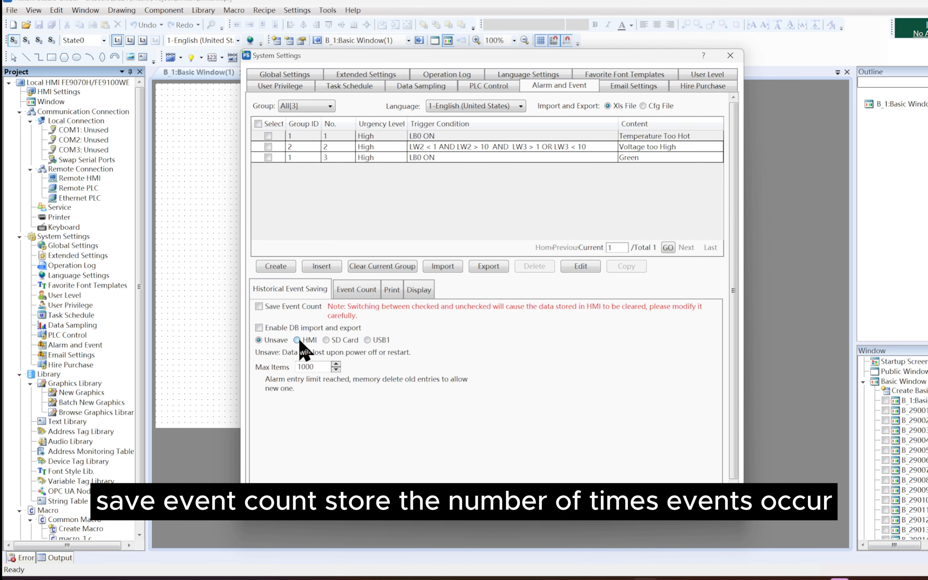
Enable saving the event count and DB import and export, accepting HMI as export position, LB0 as both triggers and LW0 as path register
left_click(312, 307)
left_click(346, 327)
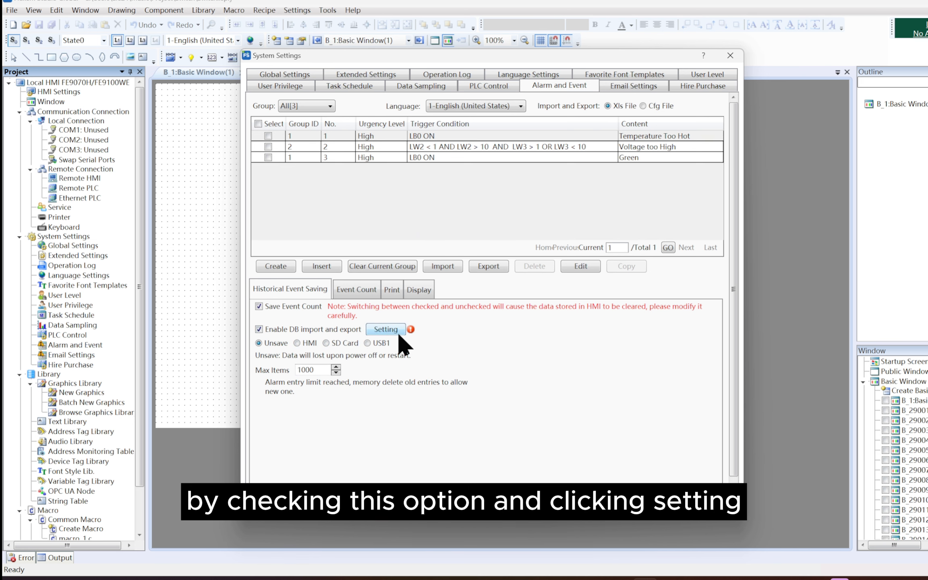
left_click(386, 330)
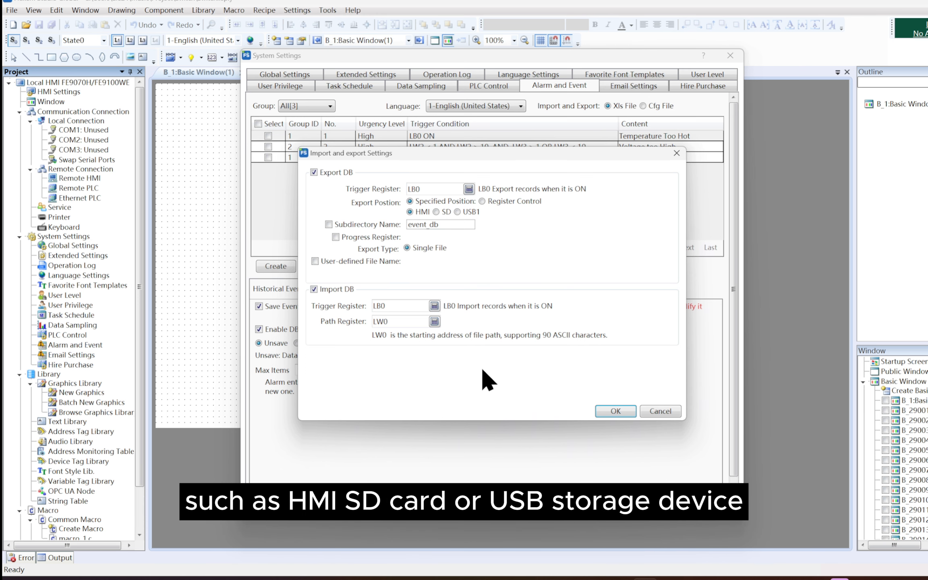
left_click(617, 407)
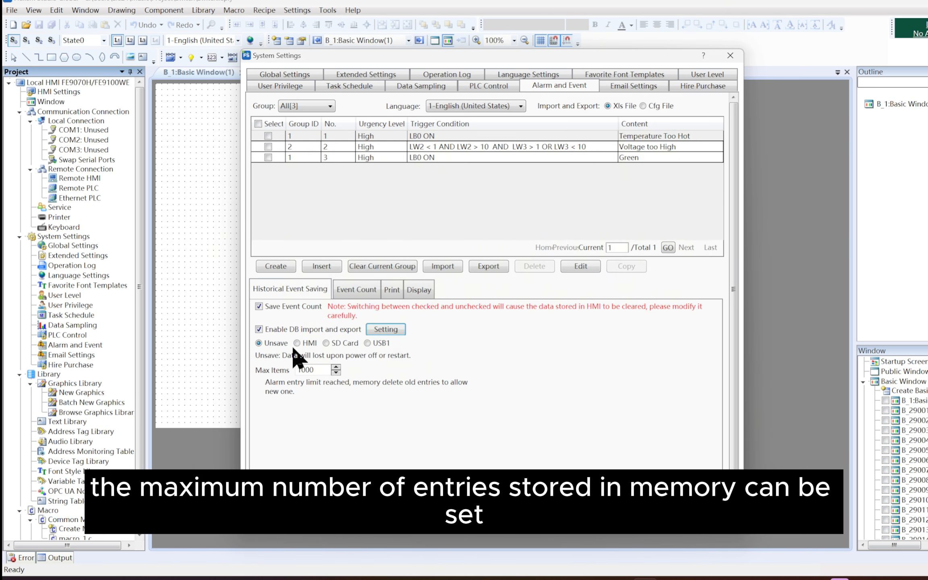
Try the HMI, SD Card and USB1 storage options, set historical events to save to HMI, and enable saving a CSV file meanwhile
left_click(312, 343)
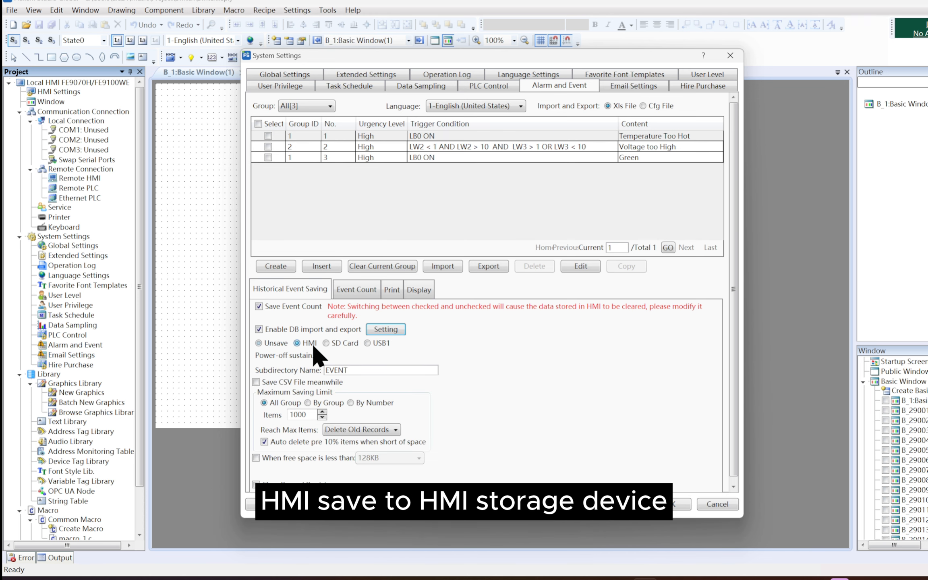
scroll(458, 389, "down", 1)
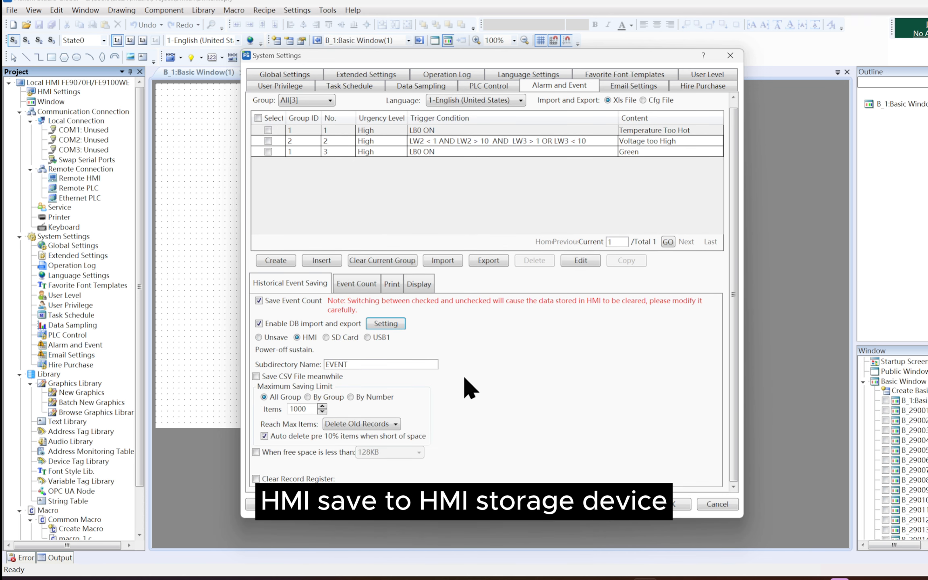
left_click(339, 338)
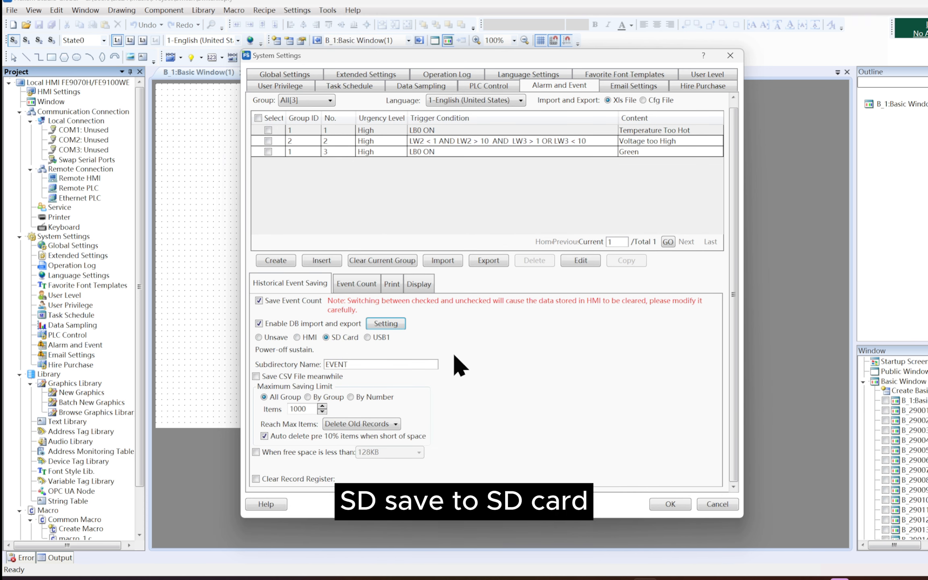
left_click(380, 338)
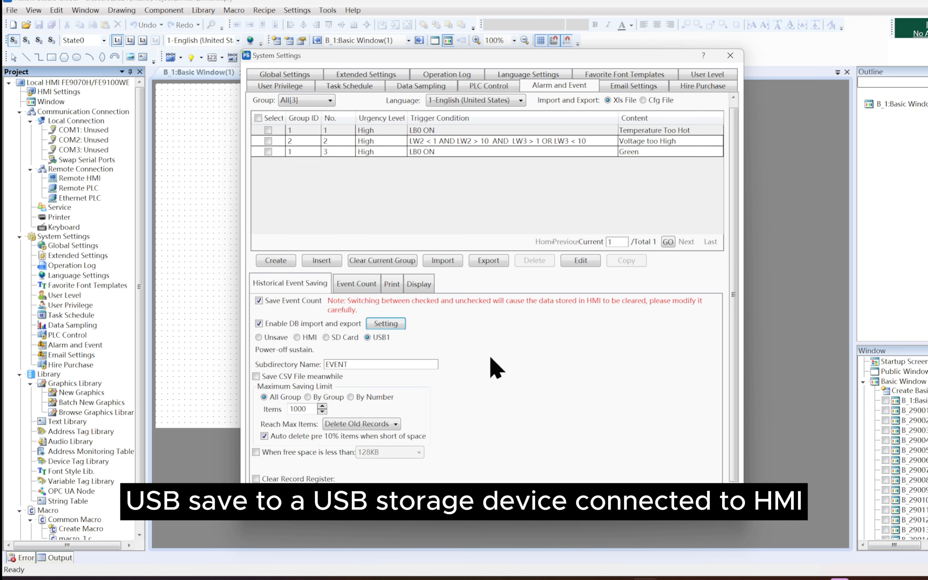
left_click(313, 338)
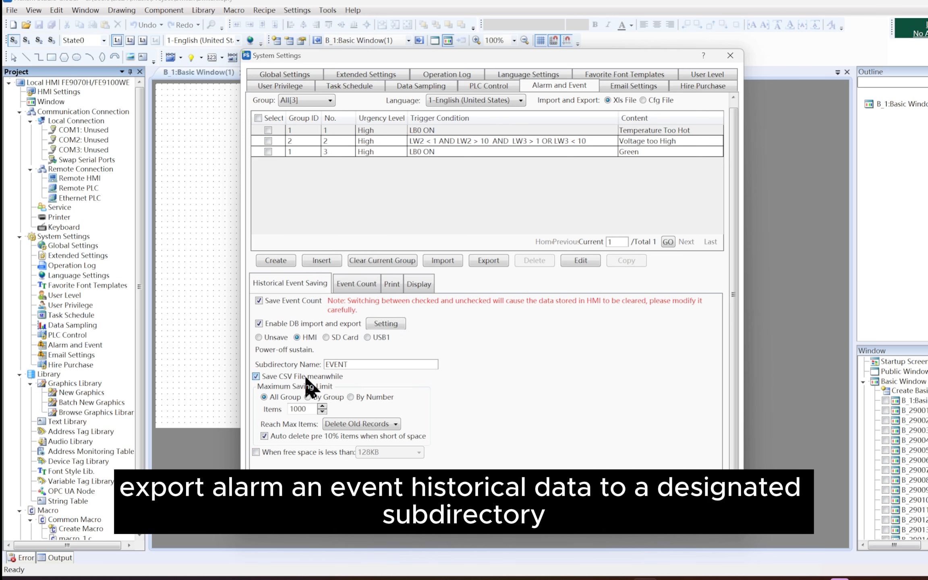
left_click(325, 377)
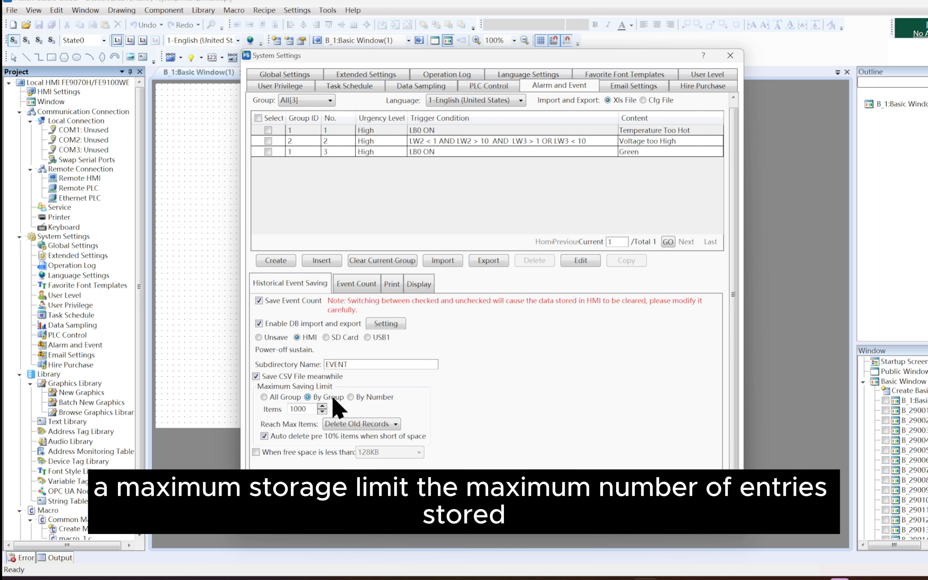
Set the maximum saving limit to By Number and, after trying Discard New Records, choose Delete Old Records for when the maximum is reached
left_click(365, 397)
left_click(285, 396)
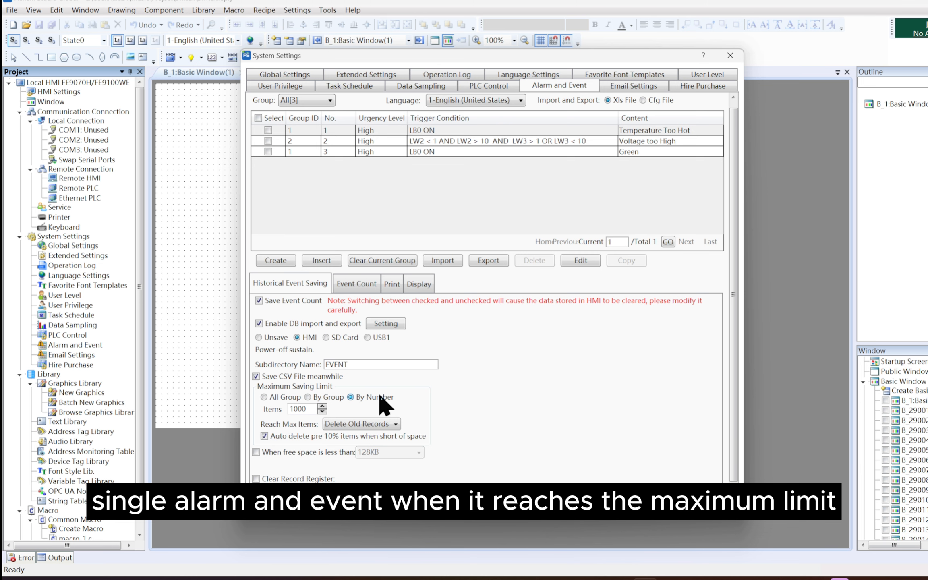
left_click(399, 425)
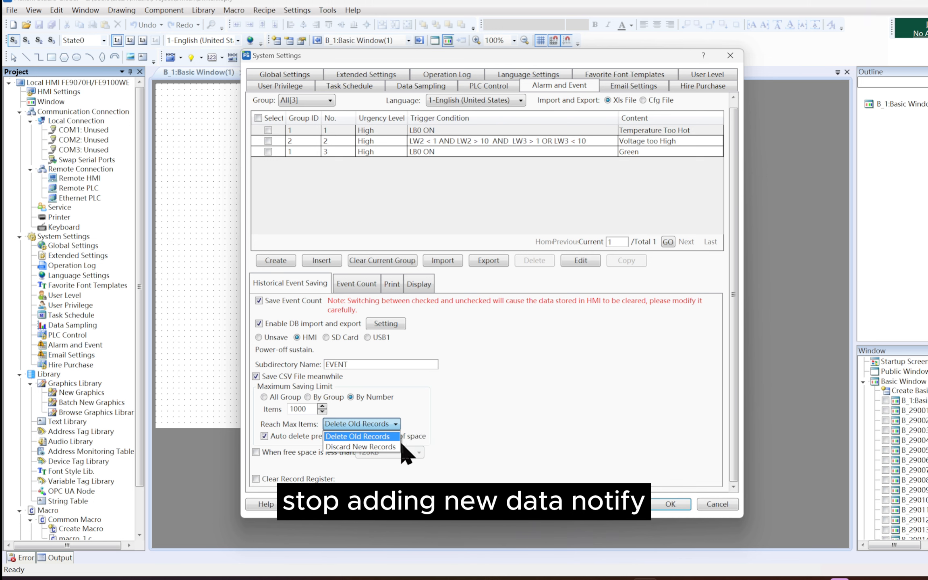
left_click(393, 447)
left_click(395, 425)
left_click(389, 437)
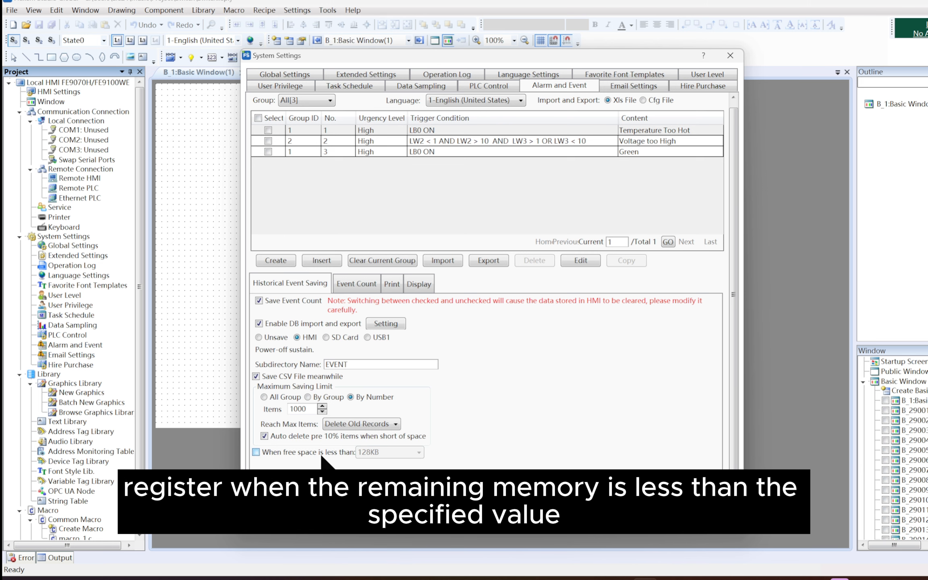
Enable the notification for free space below 128KB with LB0 as the notify register
left_click(321, 455)
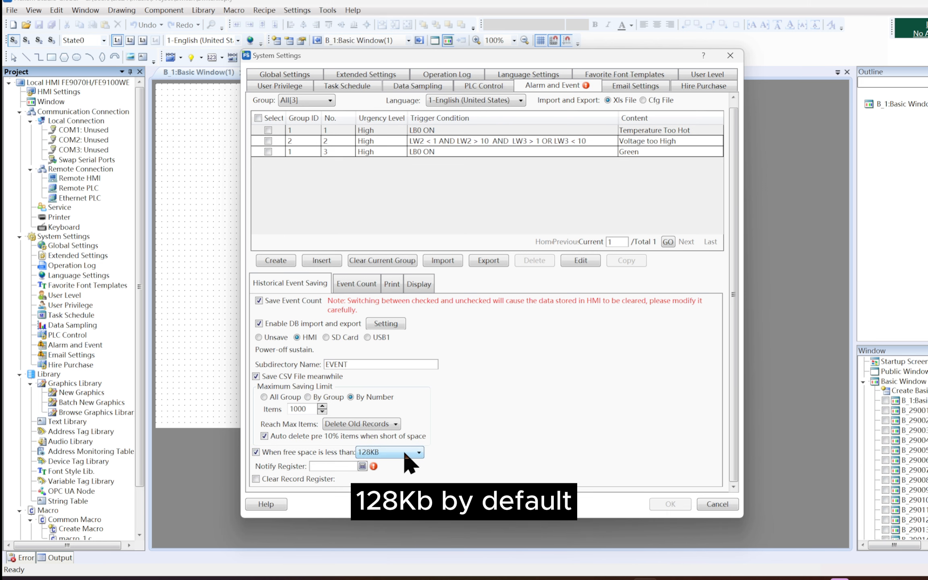
left_click(362, 467)
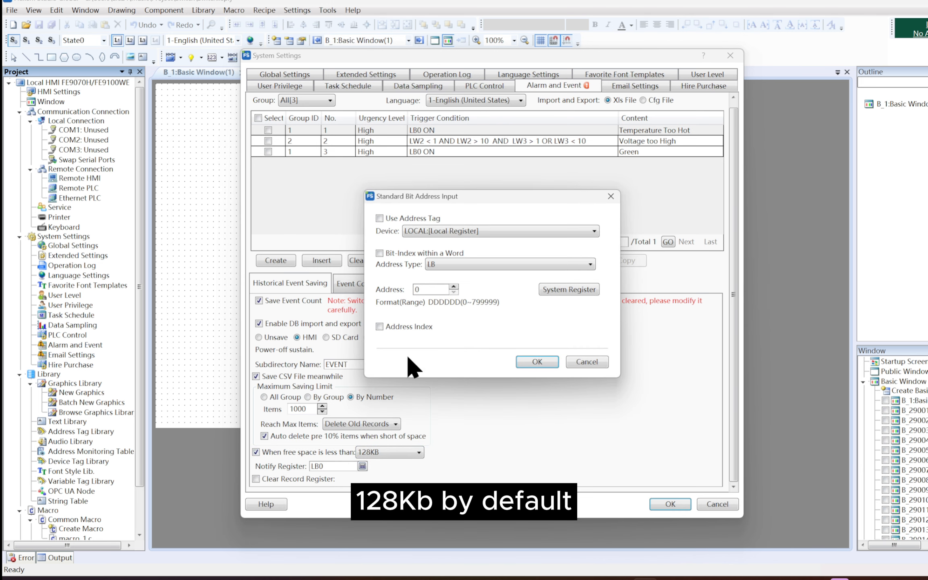
left_click(546, 361)
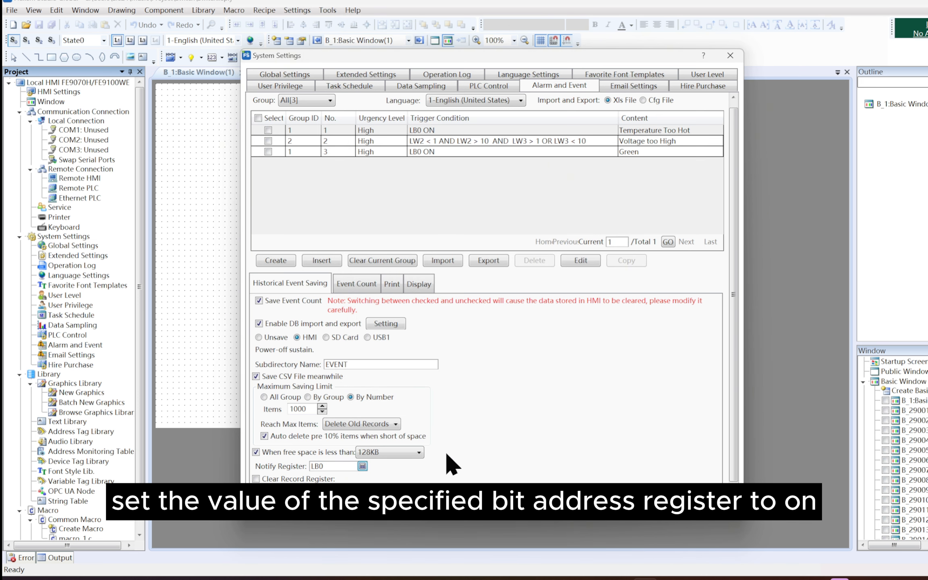
Enable the clear record register for historical events and set its bit address to LB2
left_click(262, 478)
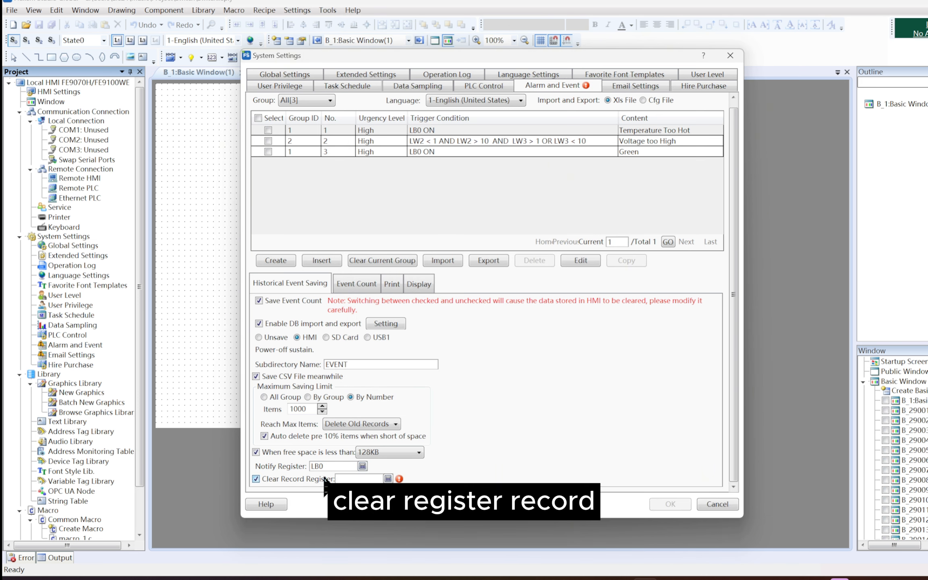
left_click(388, 478)
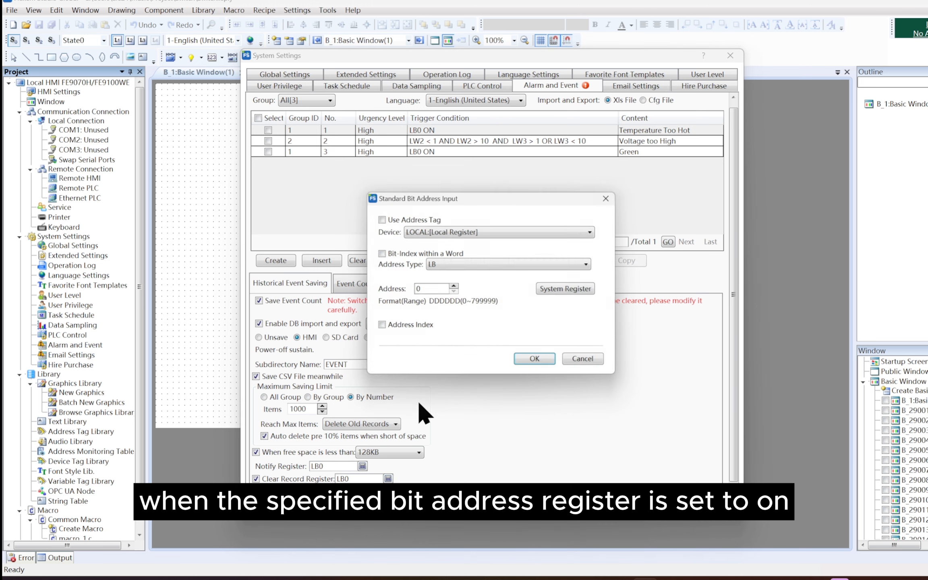
left_click(454, 287)
left_click(453, 286)
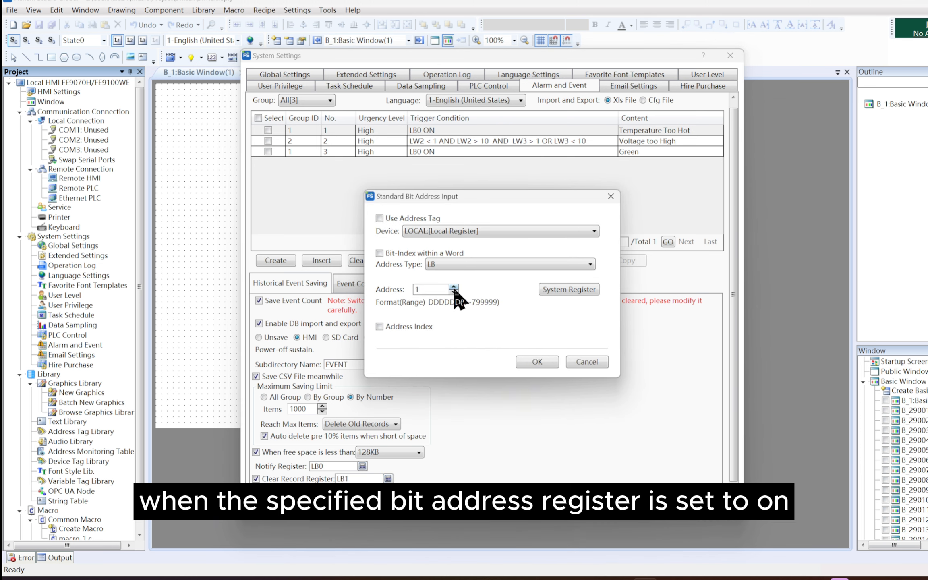
left_click(533, 361)
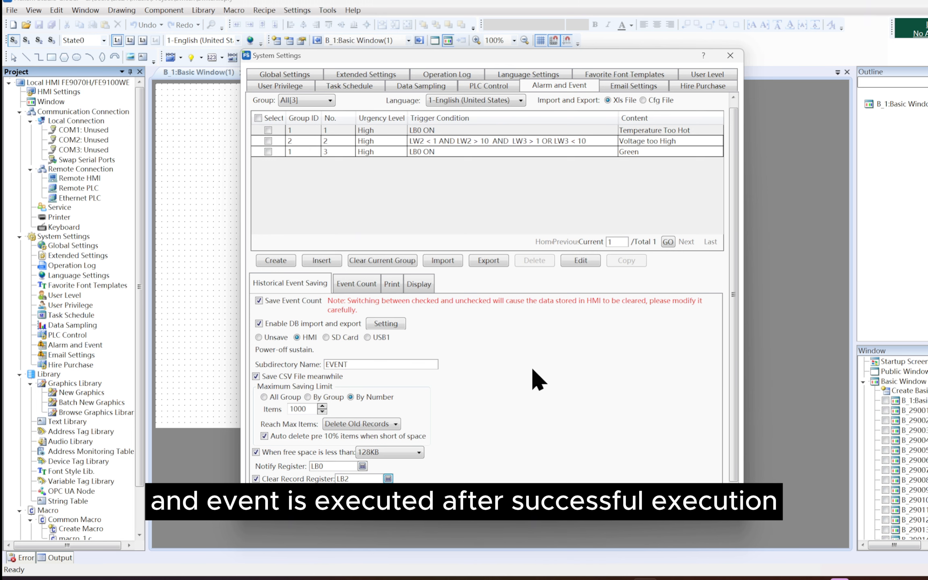
scroll(532, 369, "up", 1)
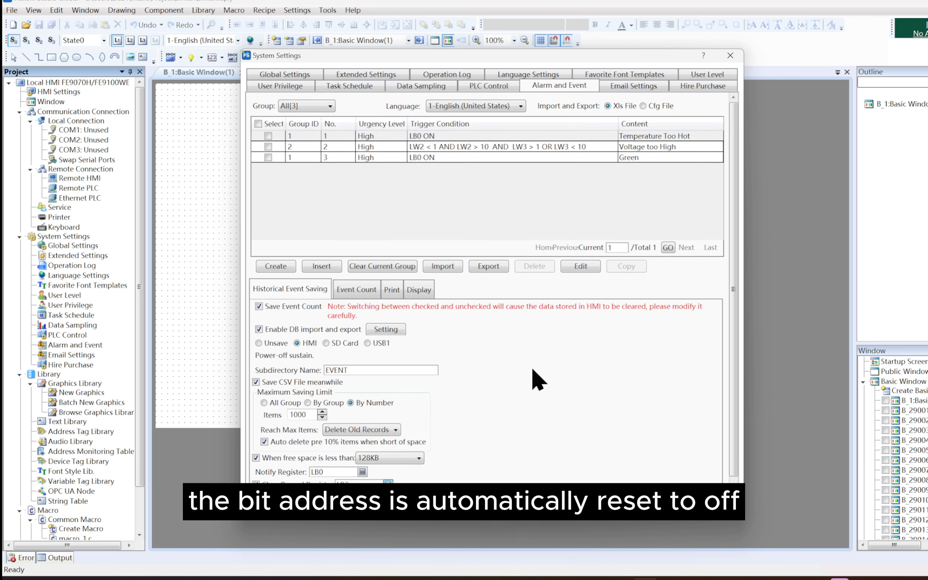
scroll(524, 375, "down", 1)
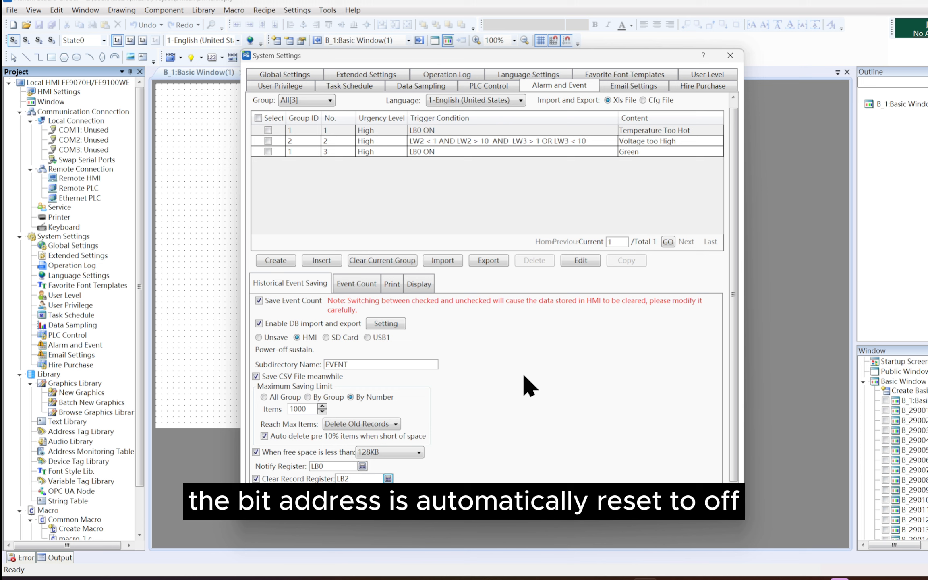
Enable reporting the current event count of all groups and set its word address to LW1
left_click(365, 282)
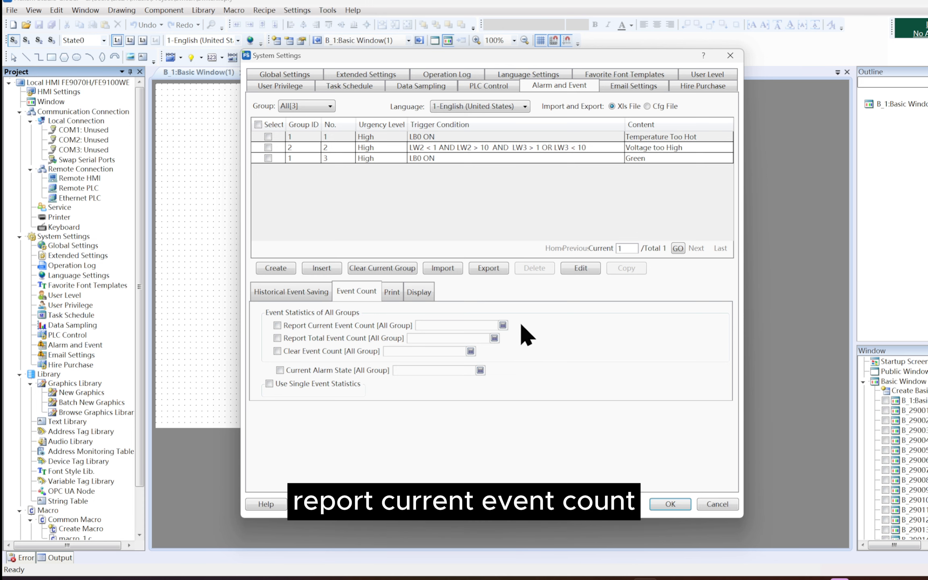
left_click(277, 325)
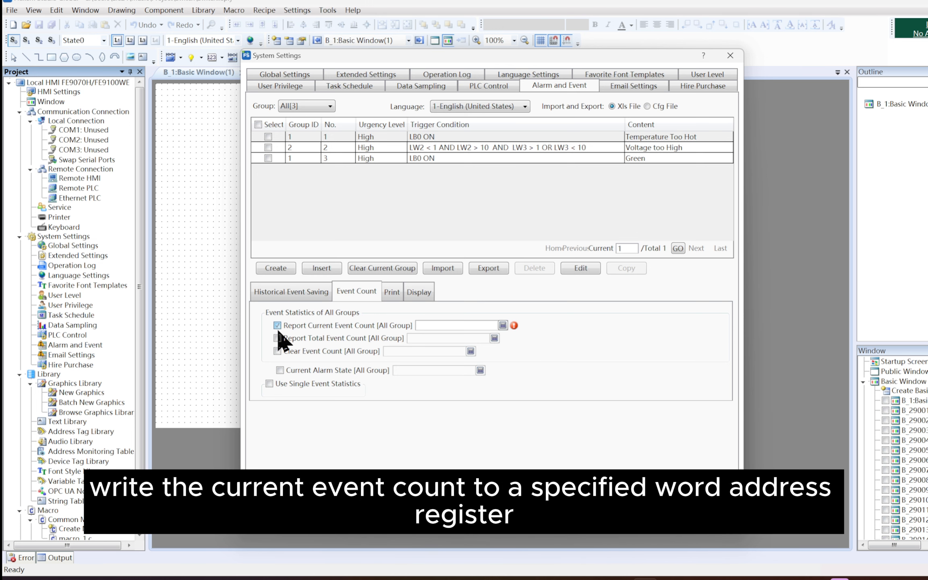
left_click(504, 325)
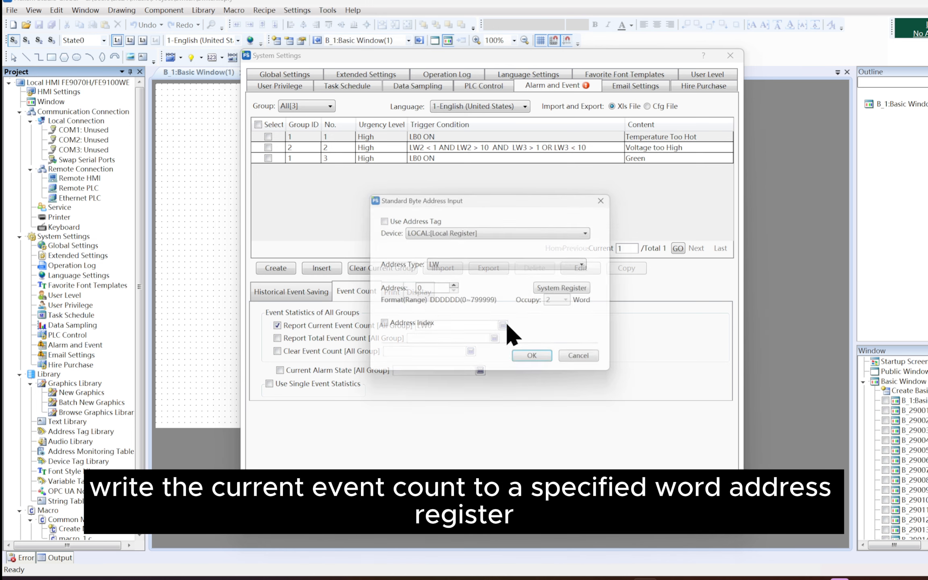
left_click(454, 288)
left_click(537, 361)
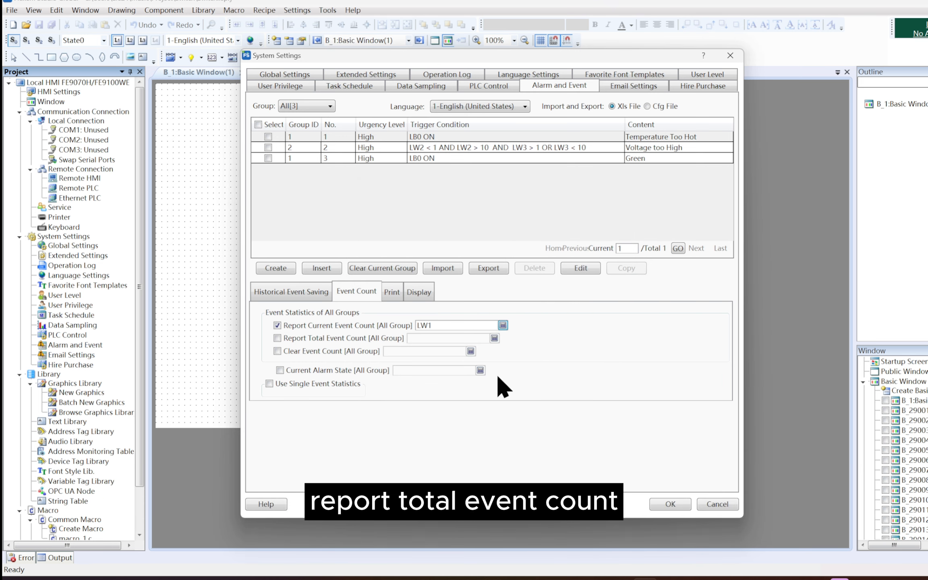
Enable reporting the total event count of all groups and set its word address to LW2
left_click(278, 338)
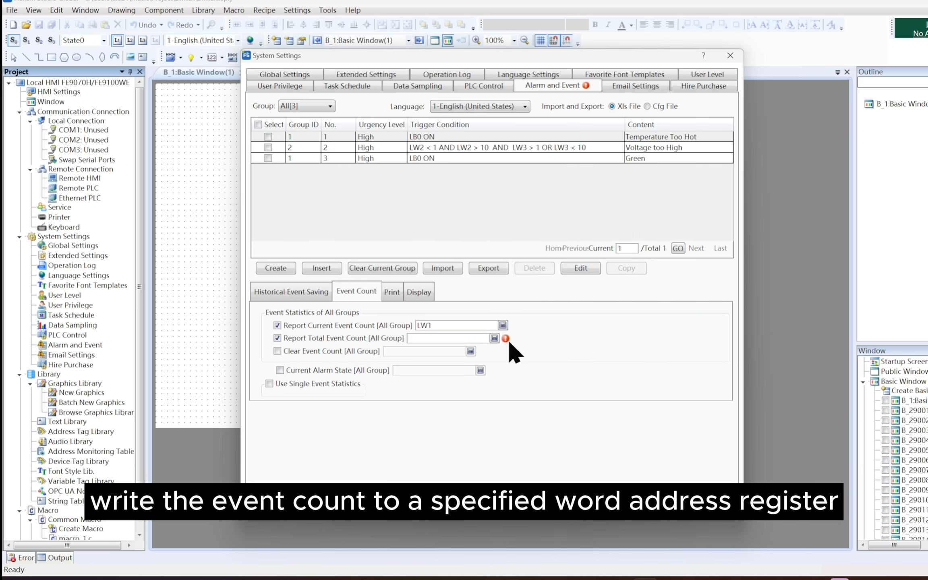
left_click(497, 338)
left_click(455, 288)
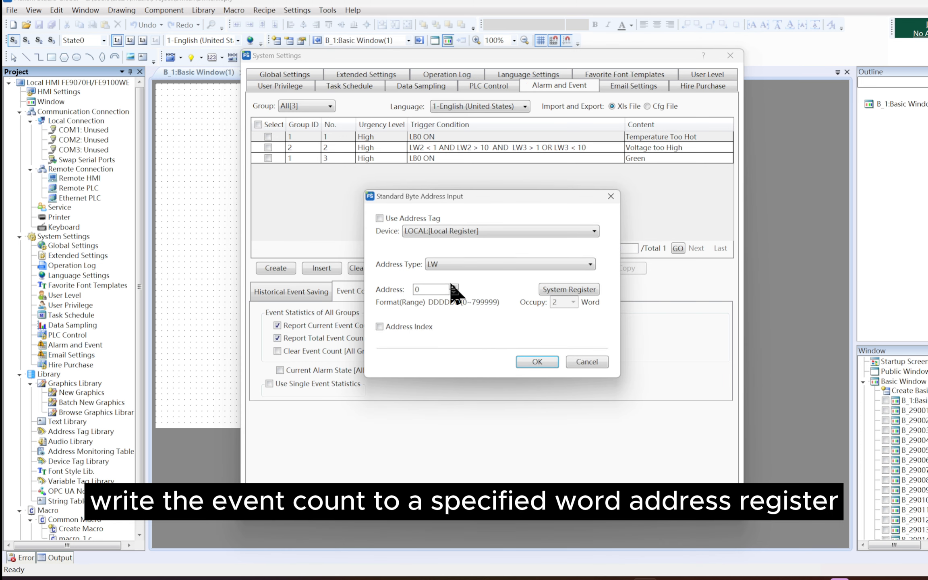
left_click(537, 362)
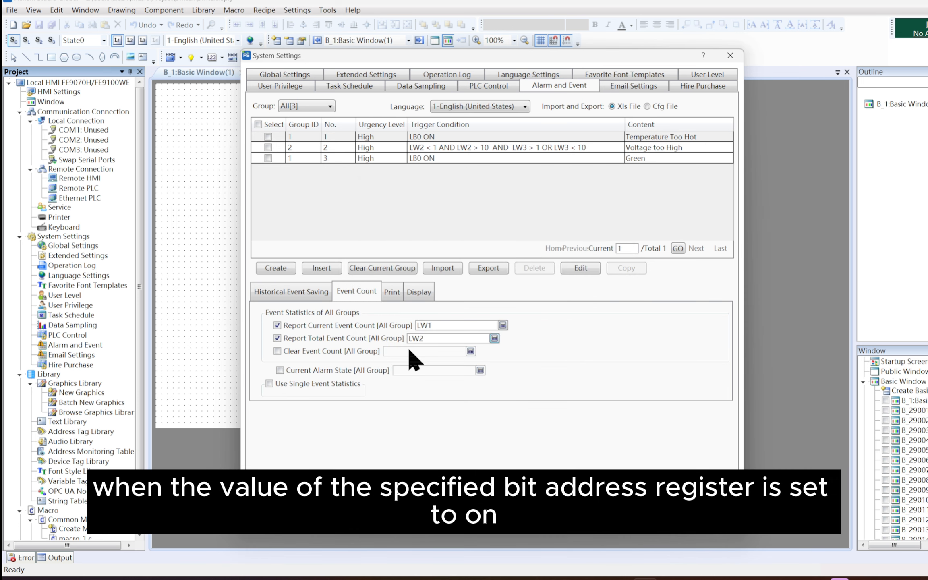
Enable clearing the event count of all groups and set its bit address to LB3
left_click(280, 350)
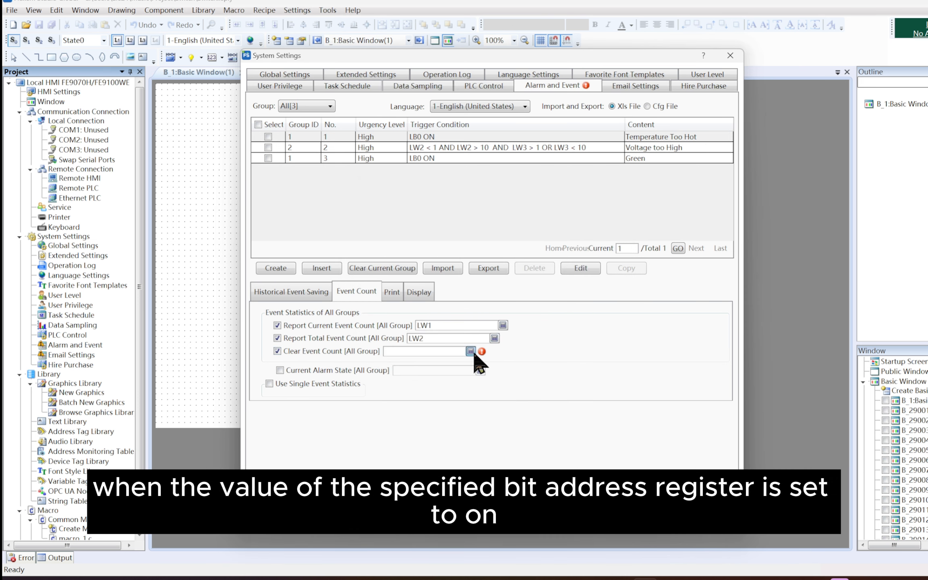
left_click(471, 351)
left_click(453, 287)
left_click(453, 287)
left_click(453, 287)
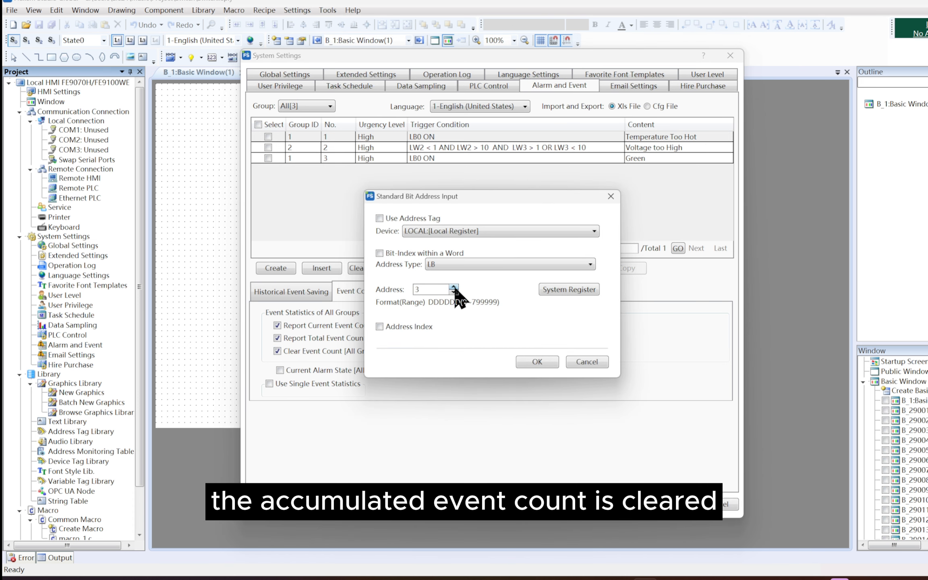
left_click(537, 361)
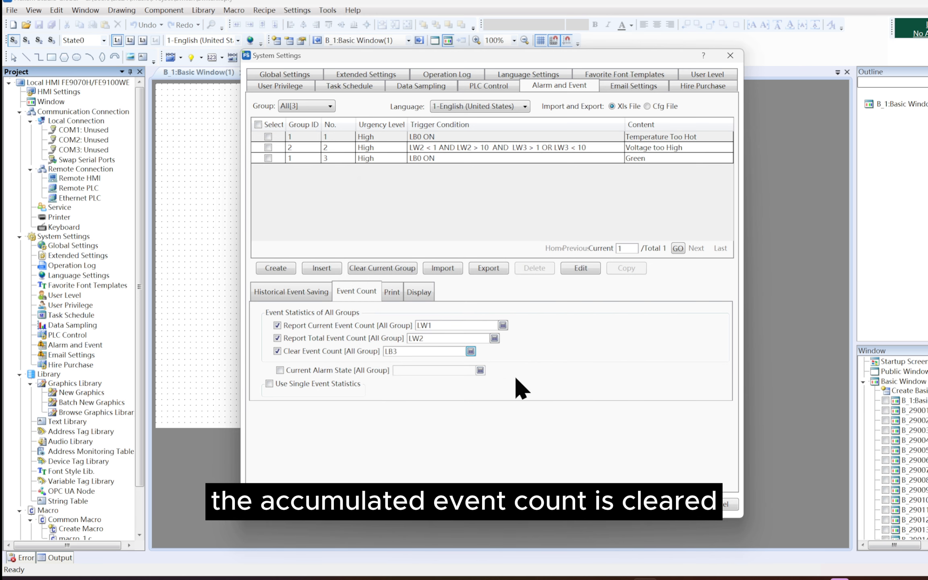
Enable the current alarm state for all groups and set its bit address to LB4
left_click(279, 370)
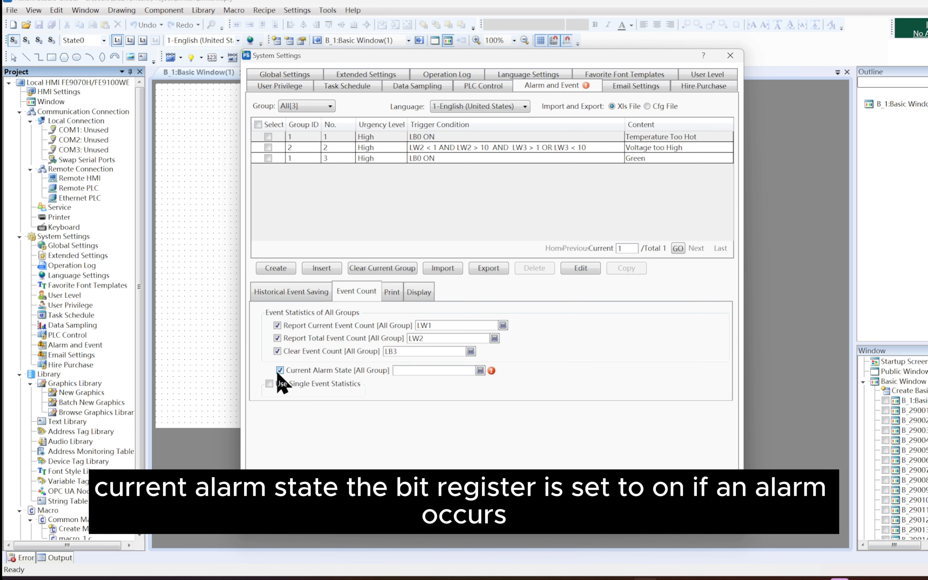
left_click(481, 369)
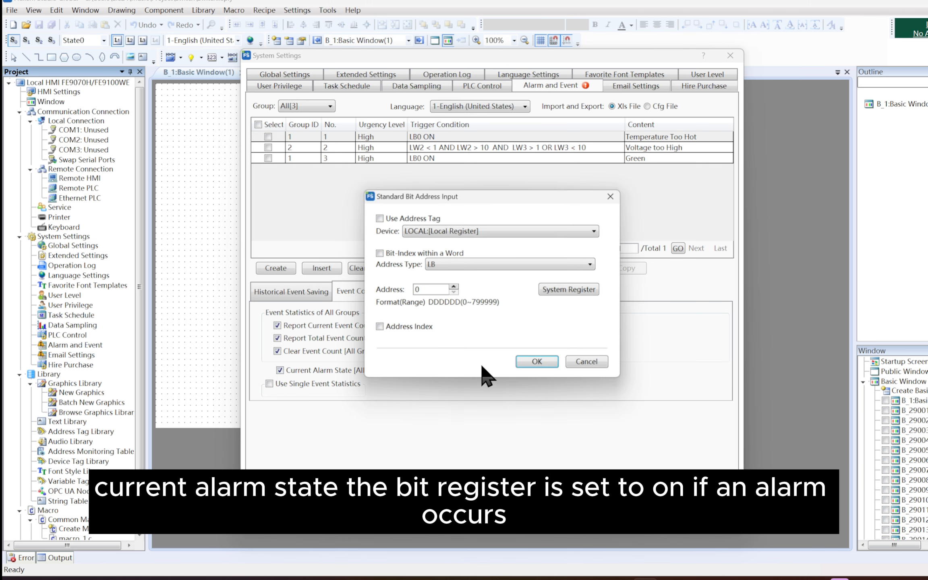
left_click(453, 287)
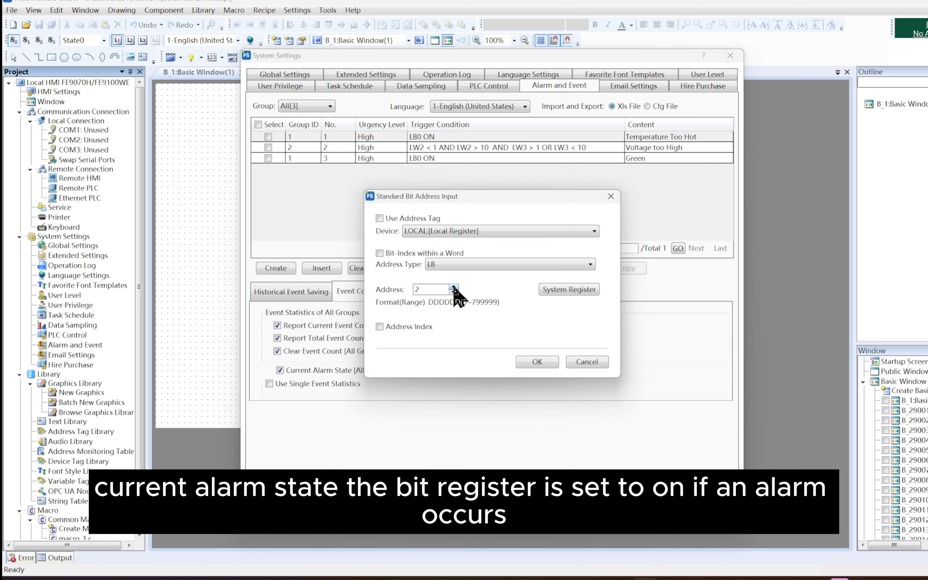
left_click(454, 286)
left_click(453, 287)
left_click(536, 362)
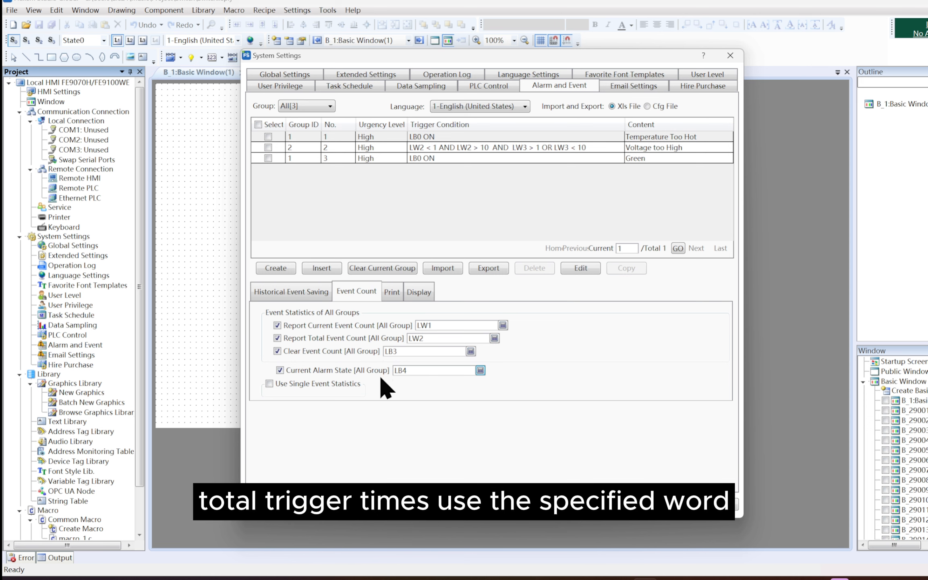
Enable single event statistics and record the total trigger times starting at word address LW5
left_click(354, 383)
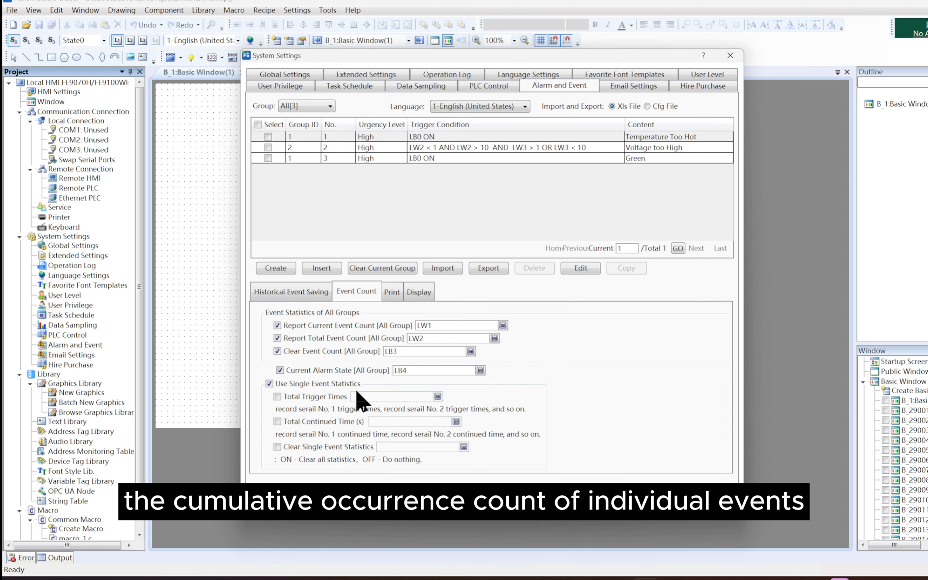
left_click(277, 397)
left_click(437, 397)
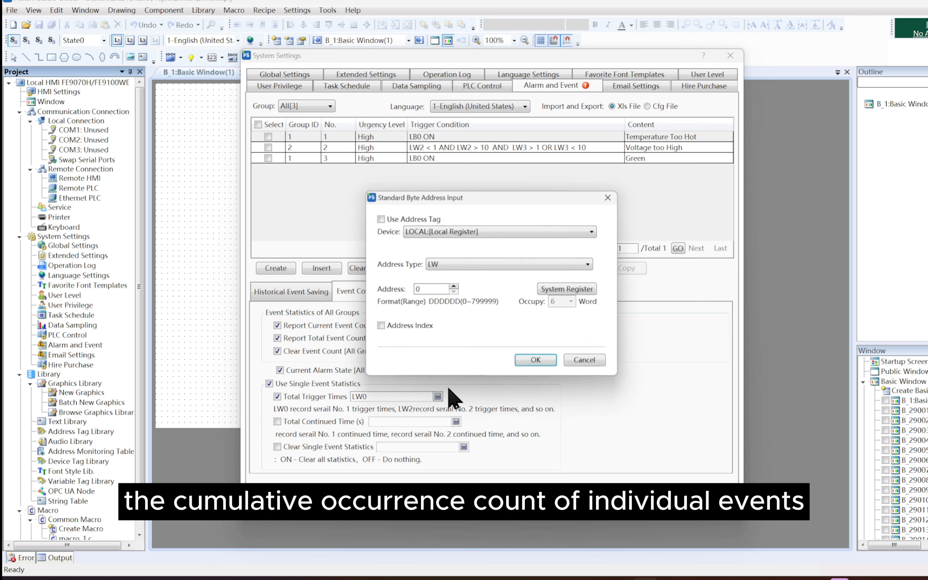
left_click(453, 287)
left_click(453, 287)
left_click(453, 287)
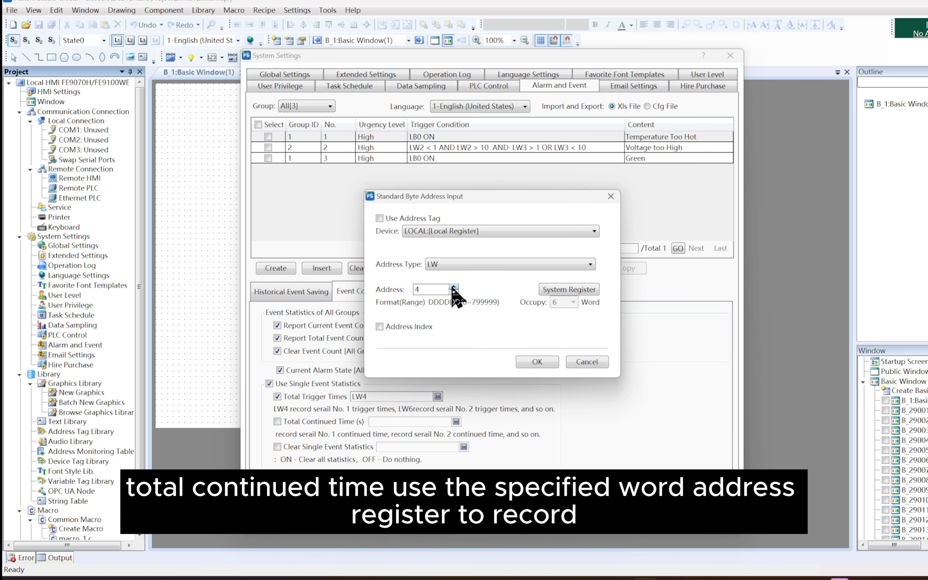
left_click(452, 287)
left_click(521, 363)
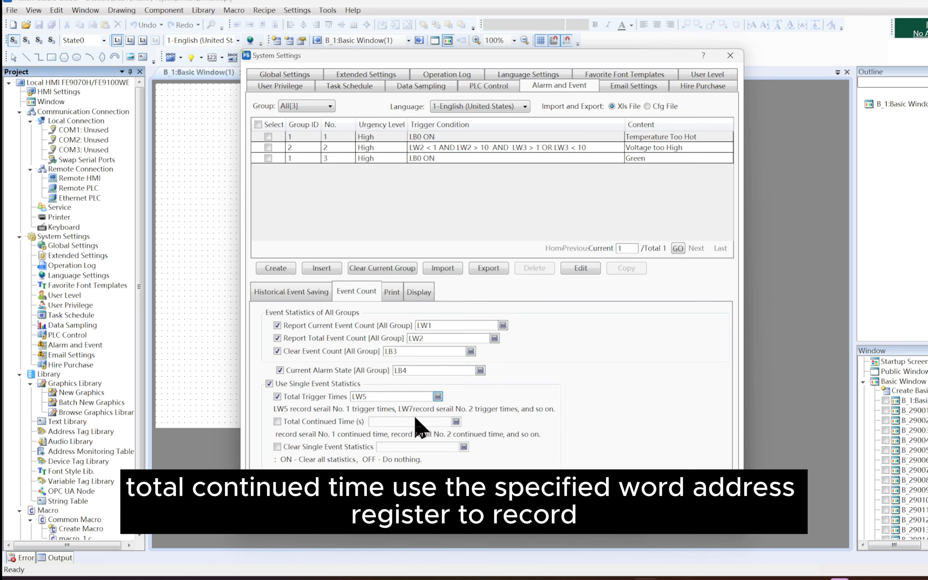
Enable the total continued time for single events and set its word address to LW6
left_click(277, 421)
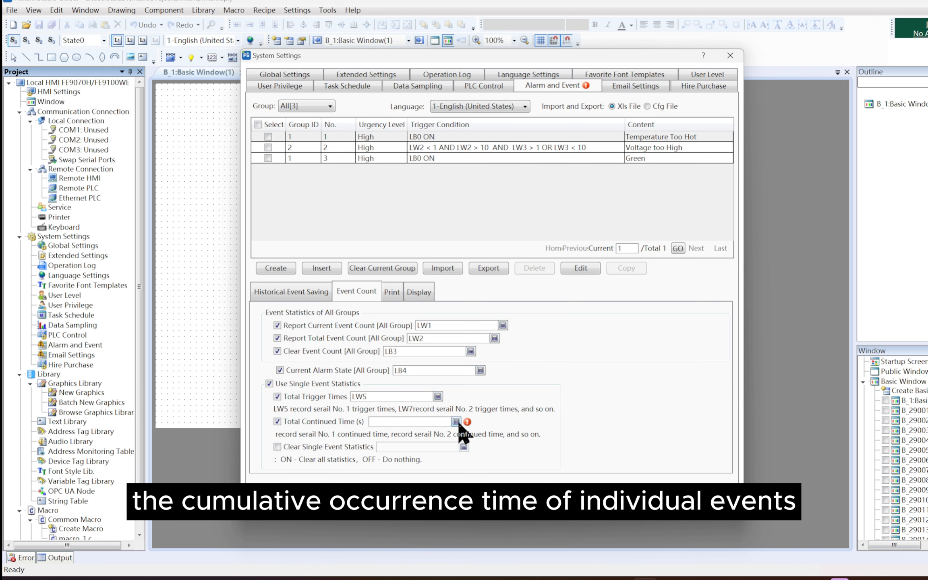
left_click(456, 422)
left_click(453, 287)
left_click(453, 287)
left_click(453, 287)
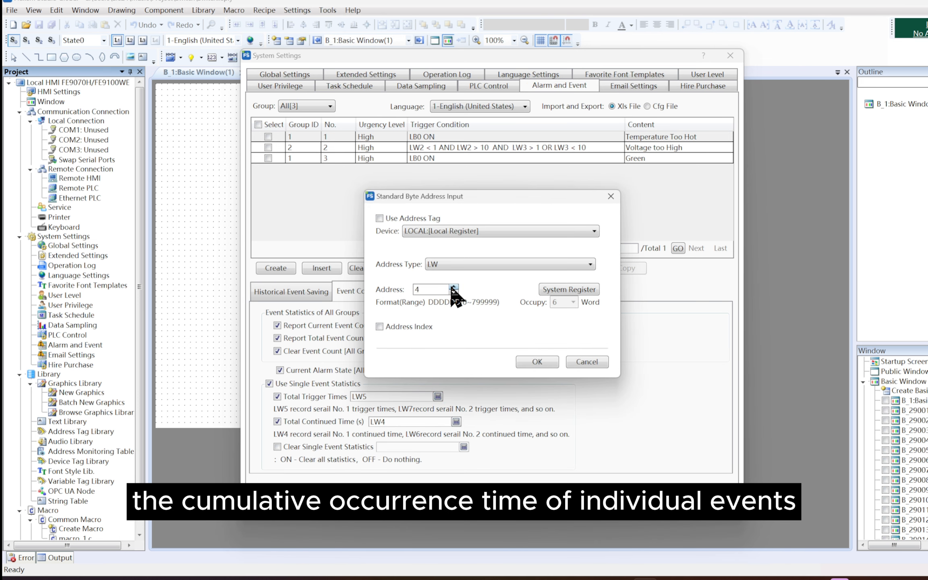
left_click(453, 287)
left_click(453, 287)
left_click(538, 360)
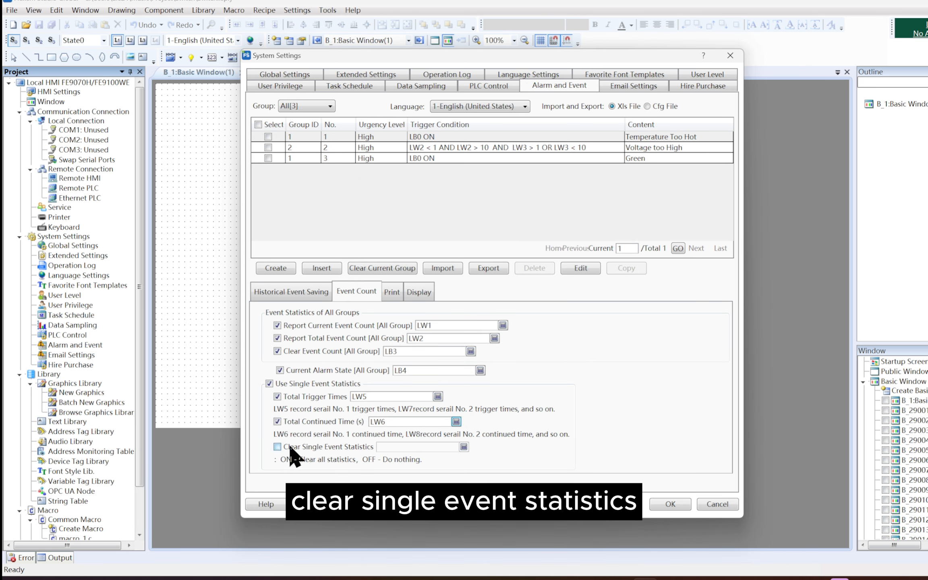
Enable clearing of the single event statistics and set its bit address to LB7
left_click(277, 447)
left_click(464, 446)
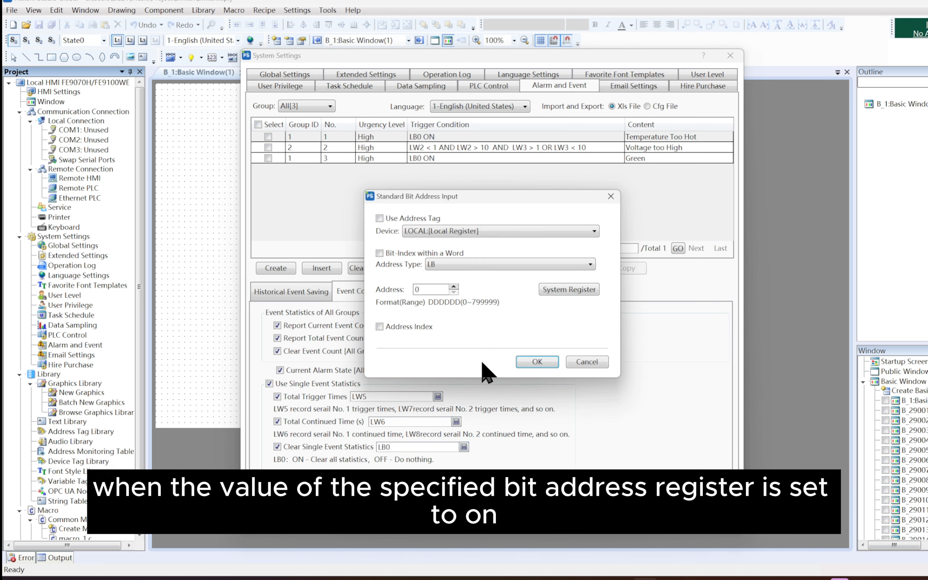
left_click(453, 287)
left_click(453, 287)
left_click(454, 287)
left_click(454, 287)
left_click(532, 356)
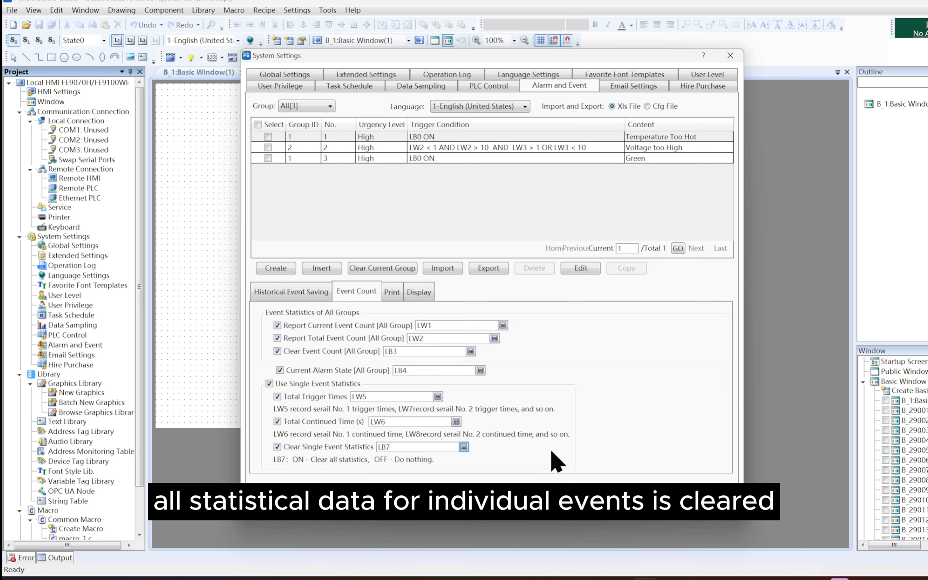
Enable the date format in the event print settings, keeping MM*DD with the / date separator
left_click(392, 292)
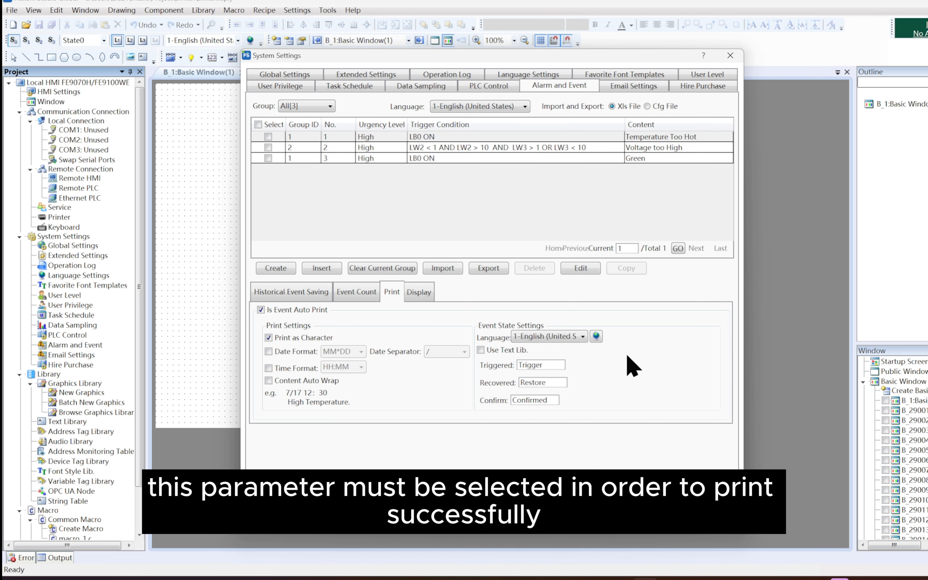
left_click(306, 352)
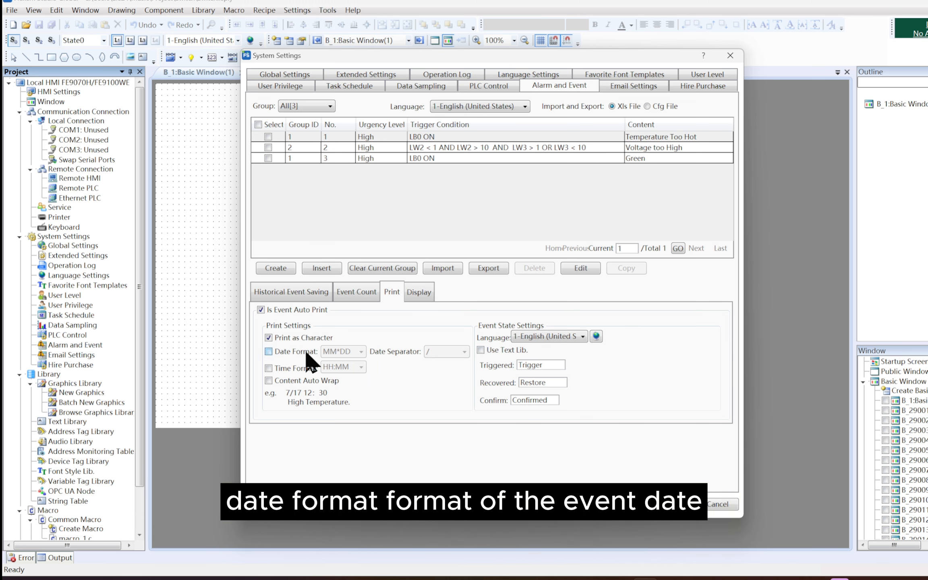
left_click(352, 350)
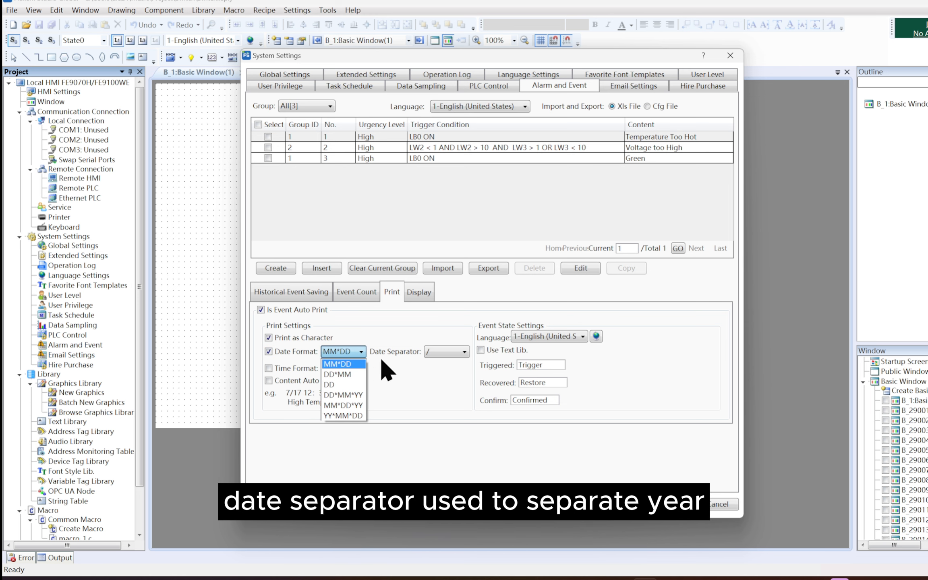
left_click(439, 352)
left_click(438, 353)
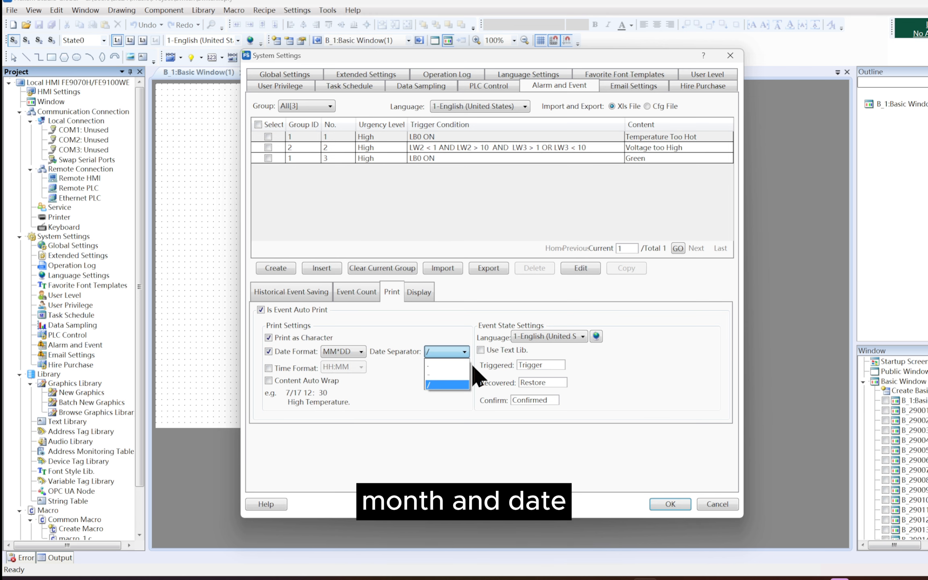
left_click(383, 378)
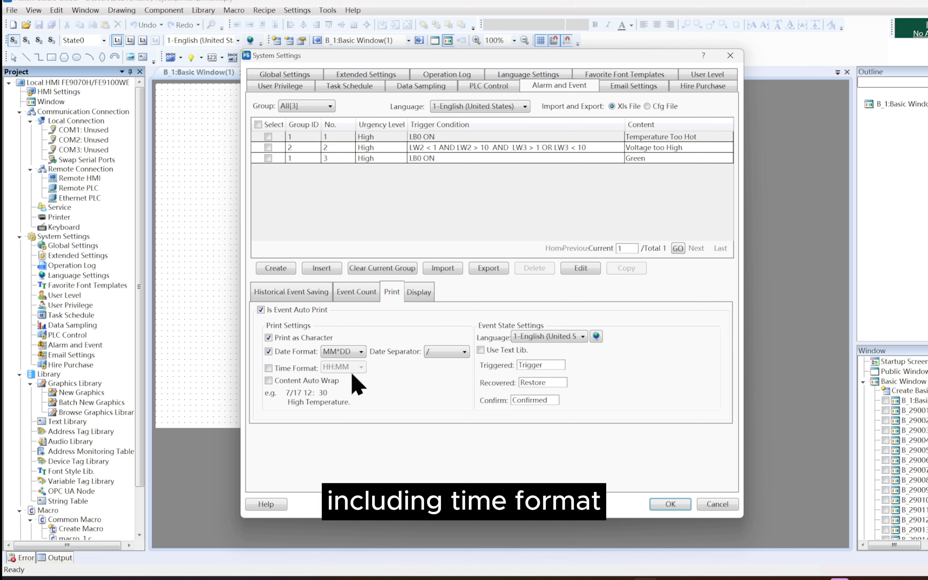
Enable the time format for printed events, keeping HH:MM
left_click(304, 370)
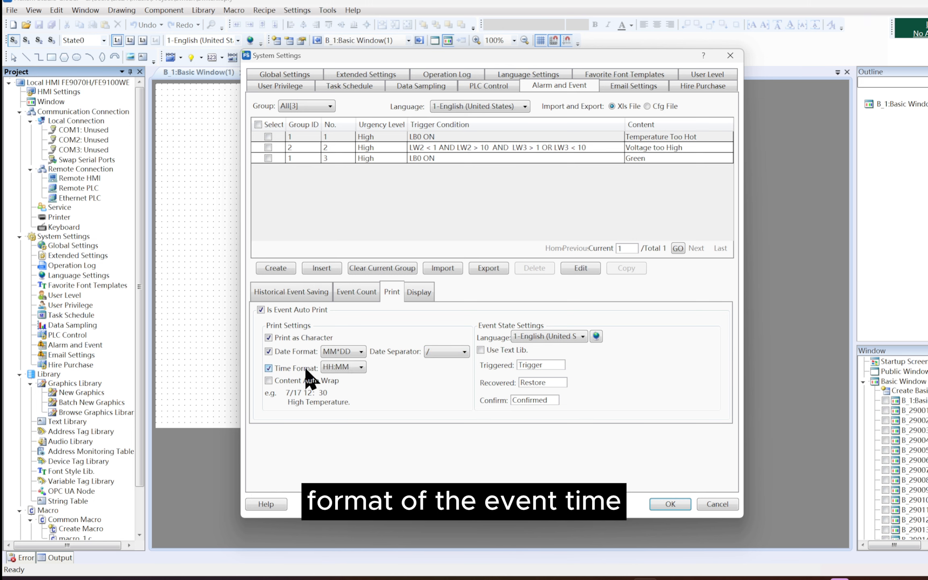
left_click(360, 367)
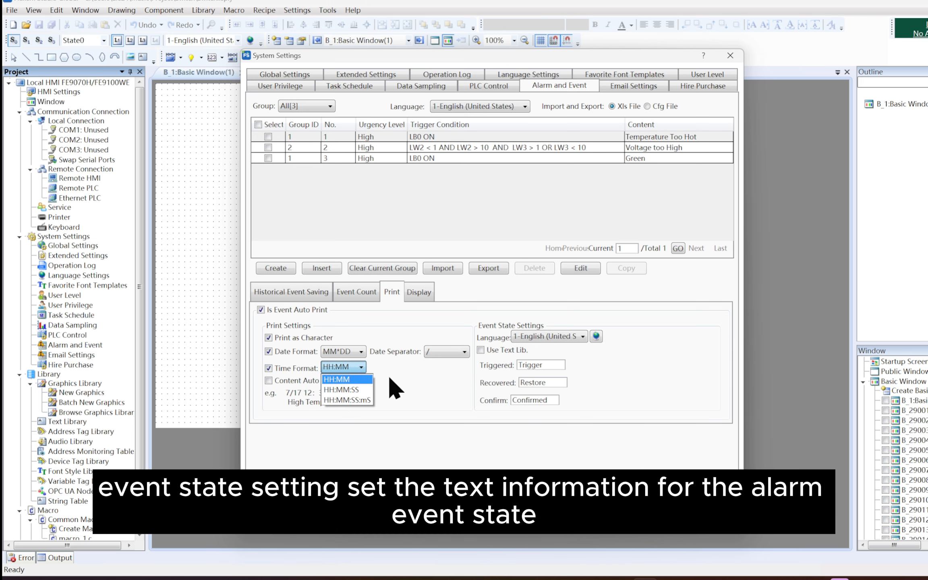
left_click(388, 375)
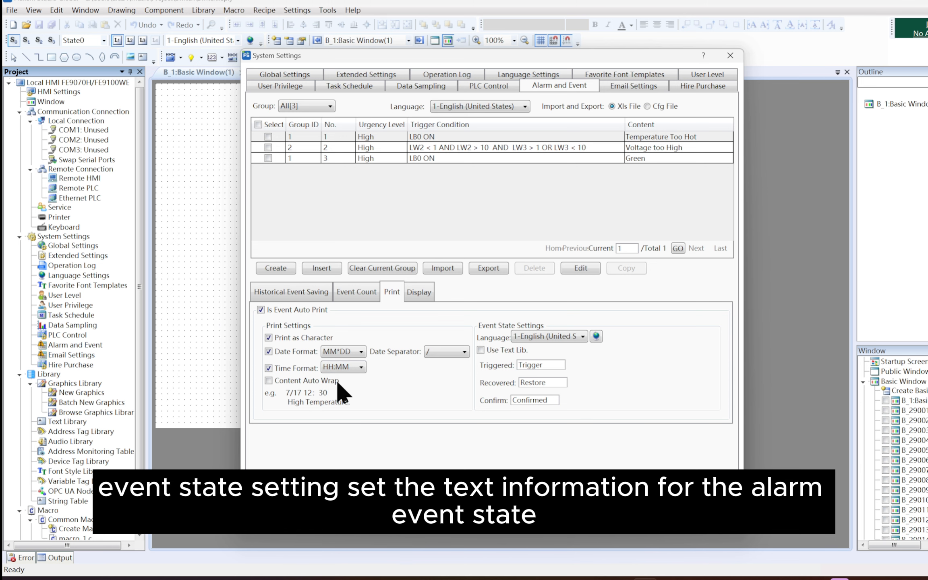
Try the text library option for the event state texts and switch it back off
left_click(536, 336)
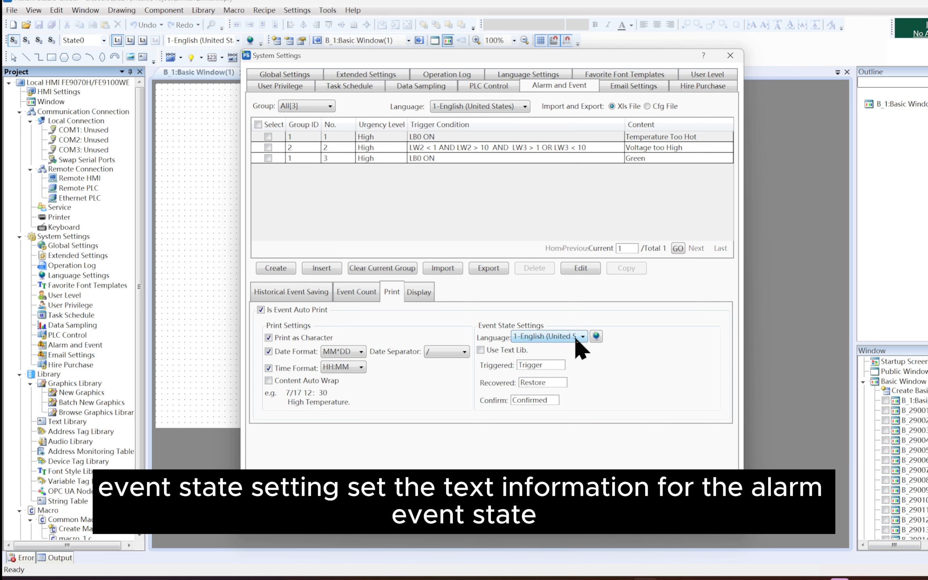
left_click(491, 349)
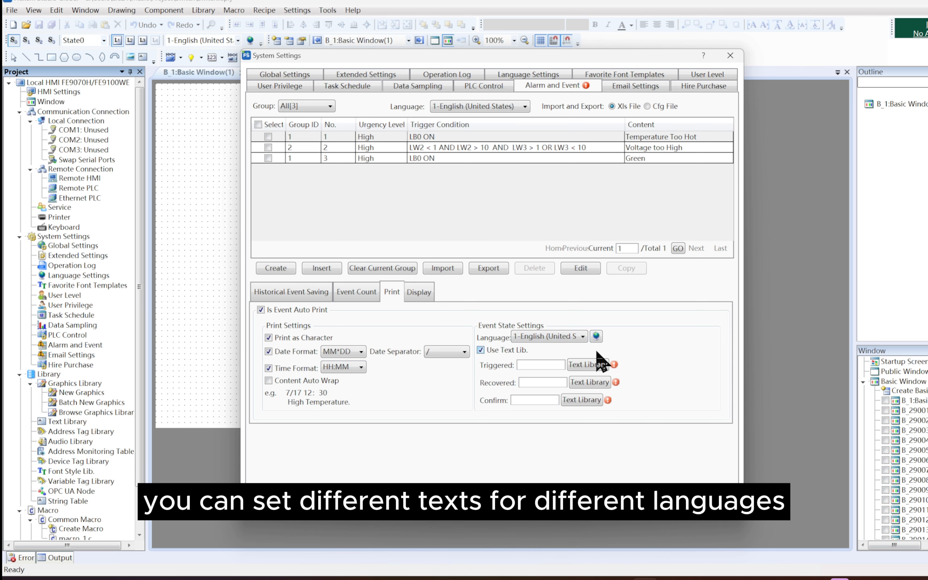
left_click(502, 350)
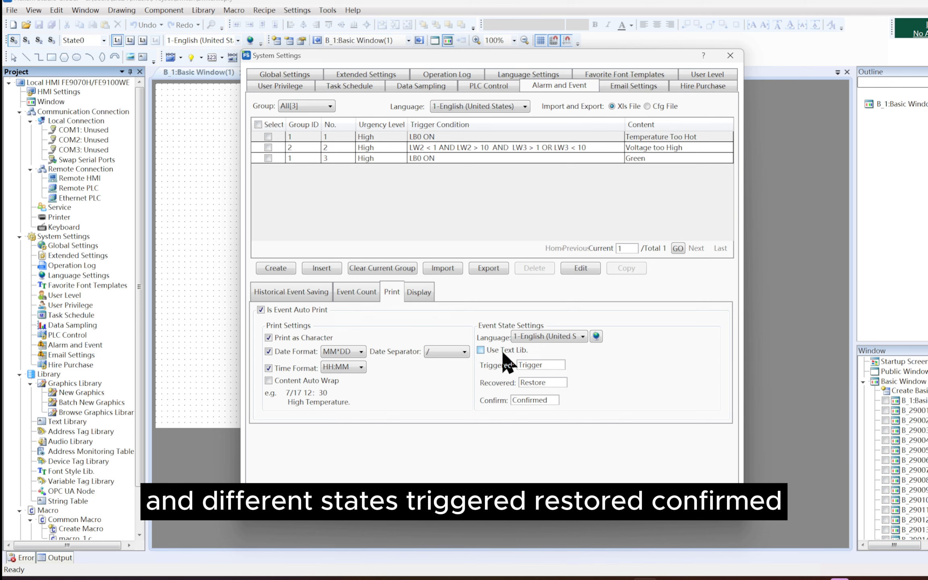